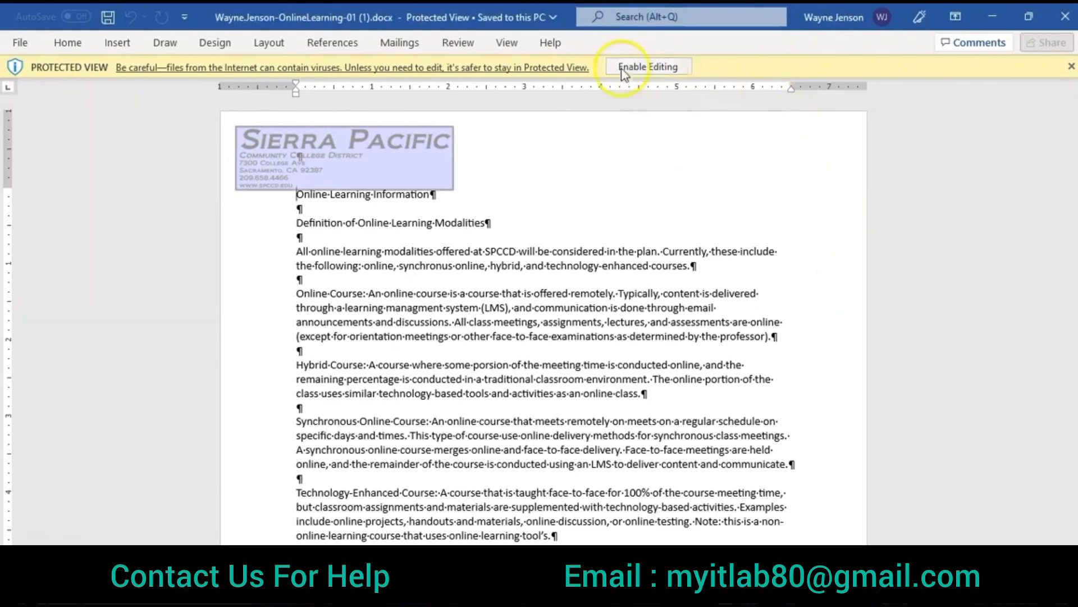
Step: Enable editing and set the line spacing of all document text to Multiple at 1.2
left_click(677, 71)
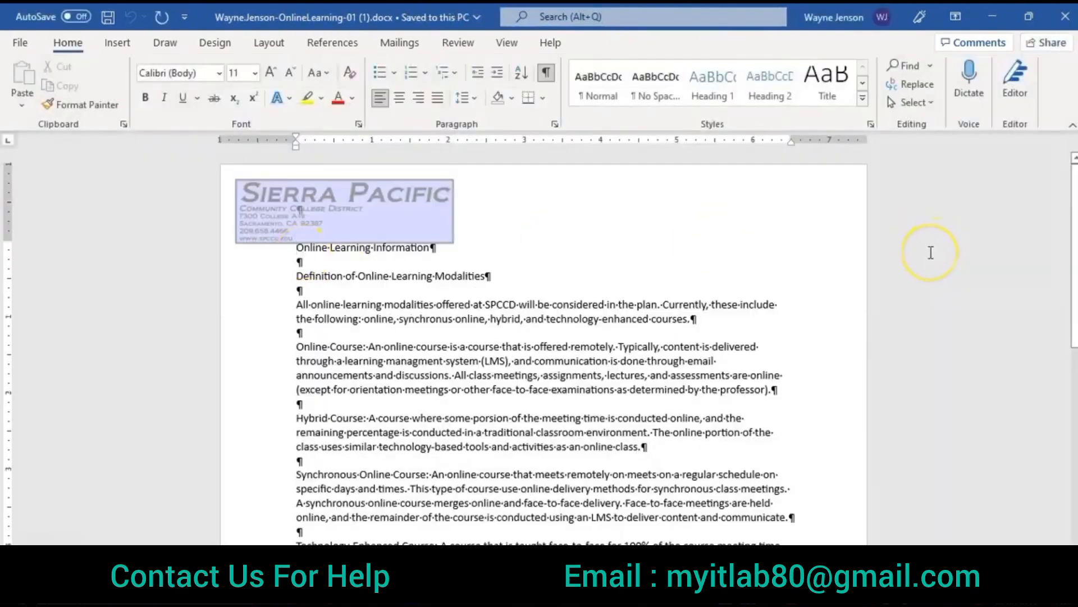
key("ctrl+a")
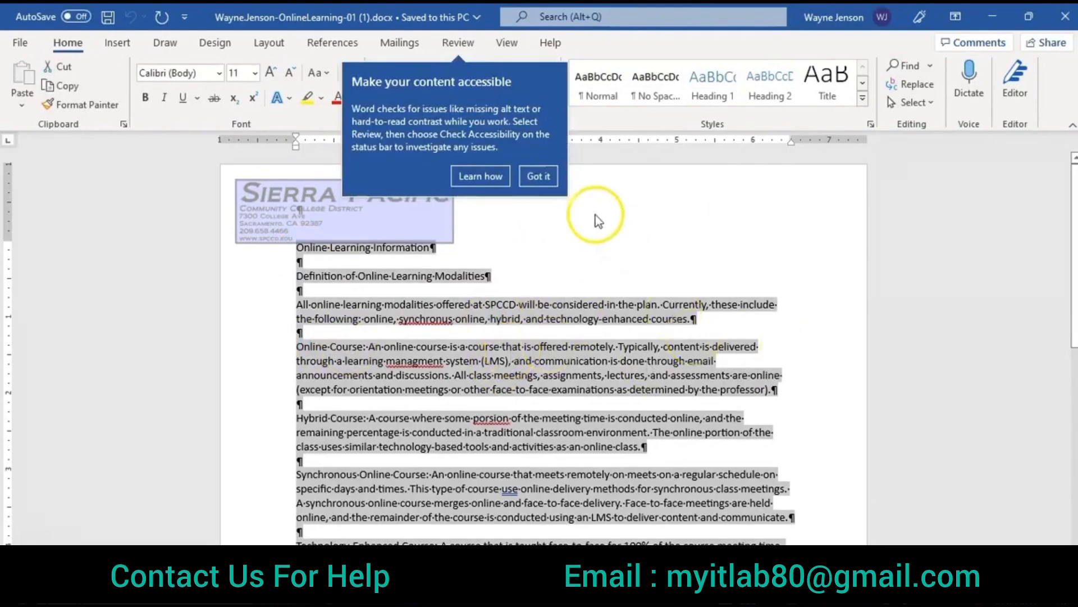
left_click(534, 174)
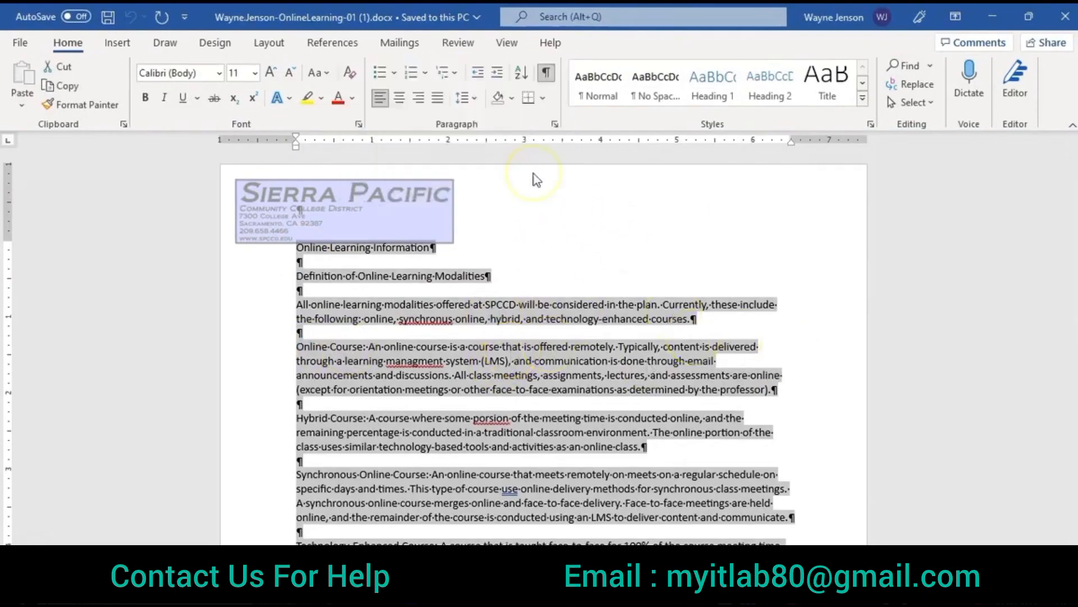
left_click(556, 125)
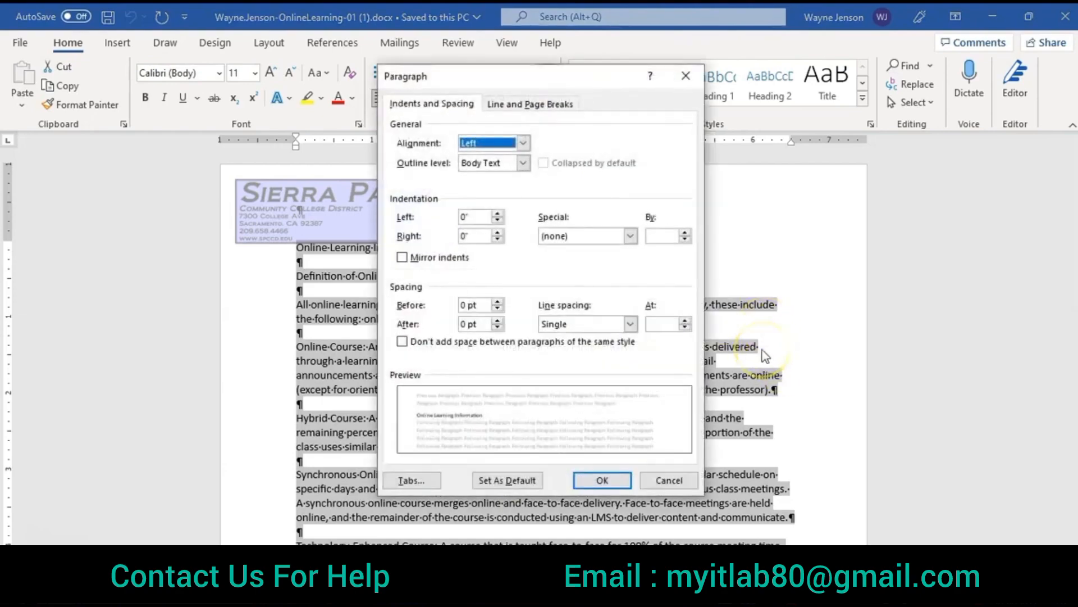
left_click(631, 325)
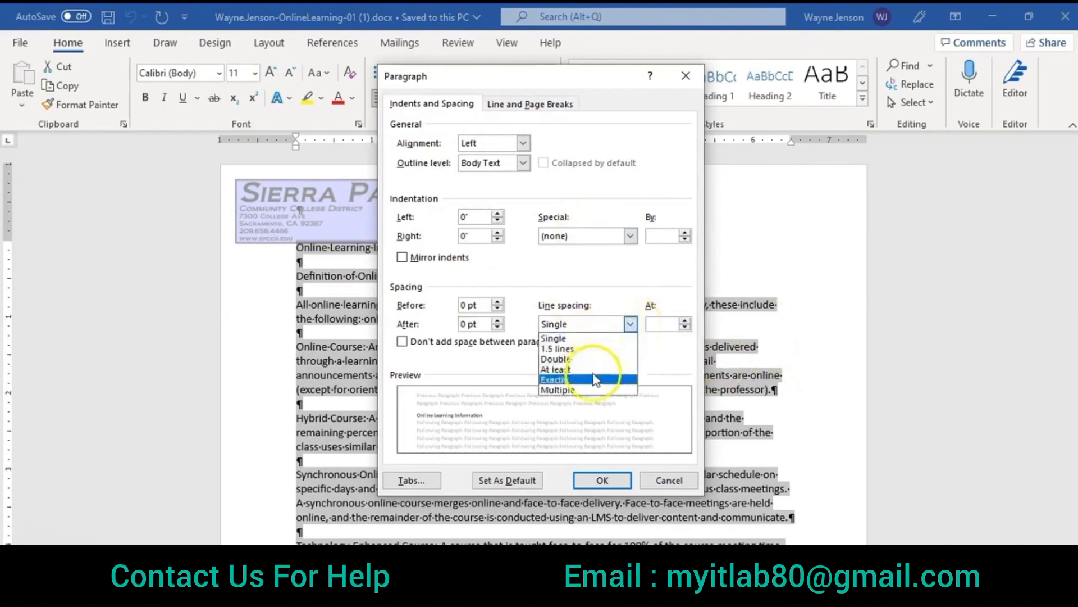
left_click(592, 398)
left_click(646, 324)
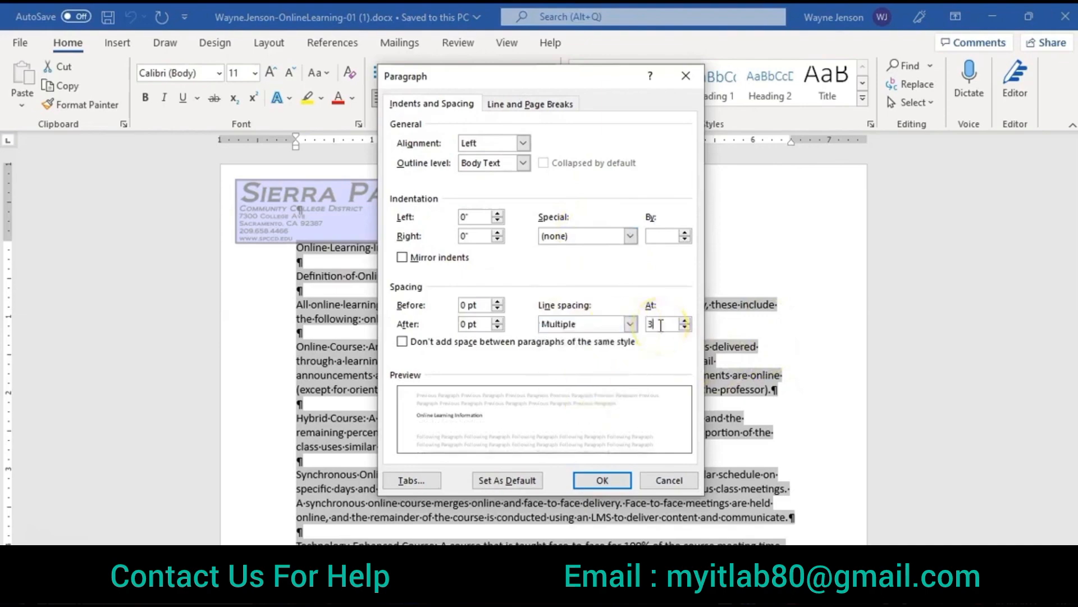
type("1.2")
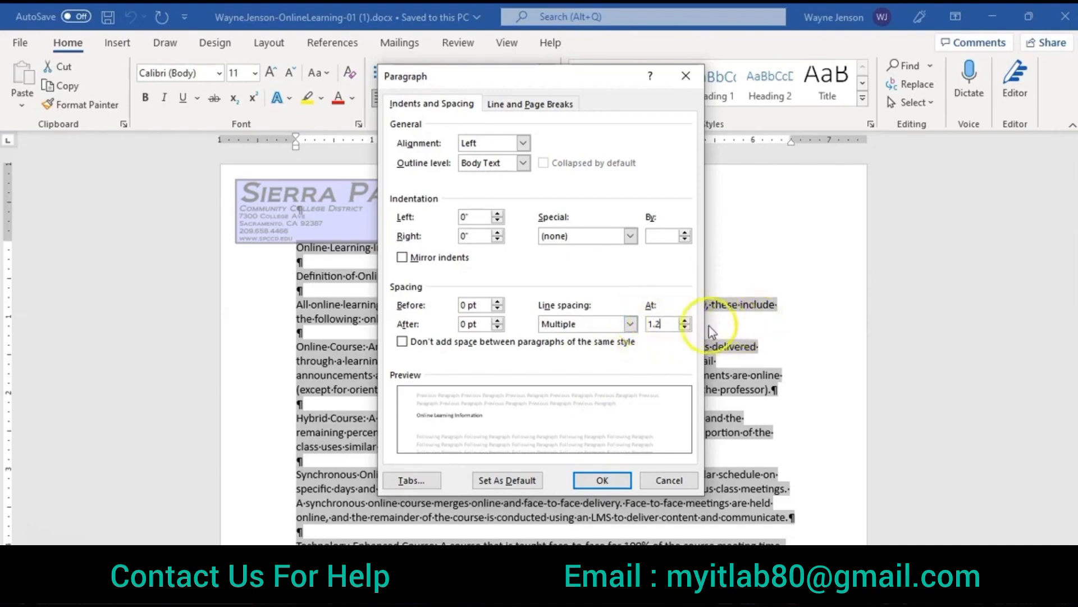
Step: Set the spacing after all paragraphs to 12 pt and apply the paragraph settings
left_click(498, 320)
left_click(498, 321)
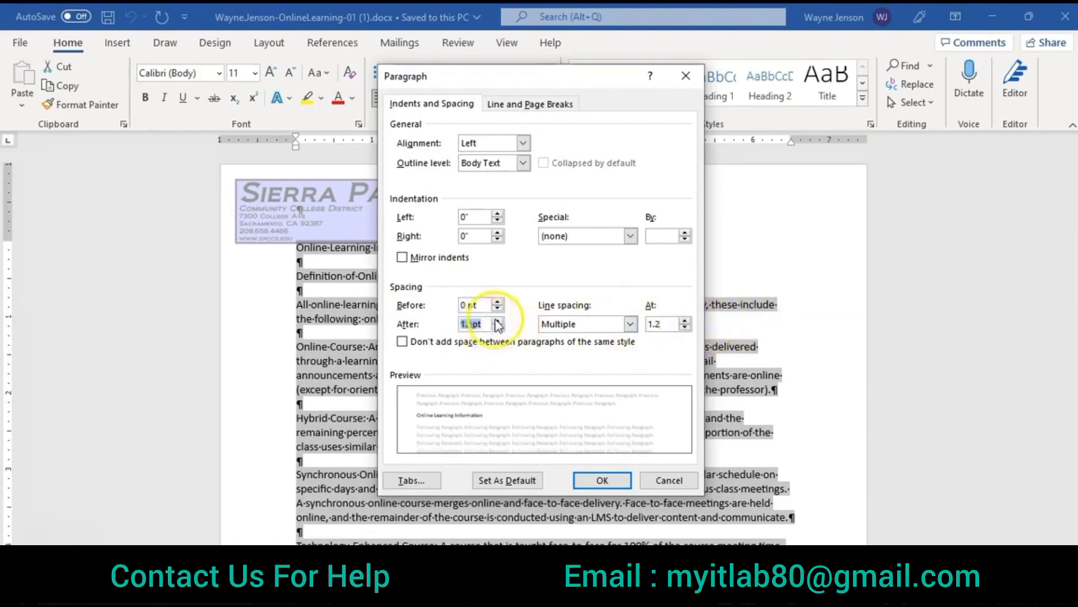
left_click(602, 480)
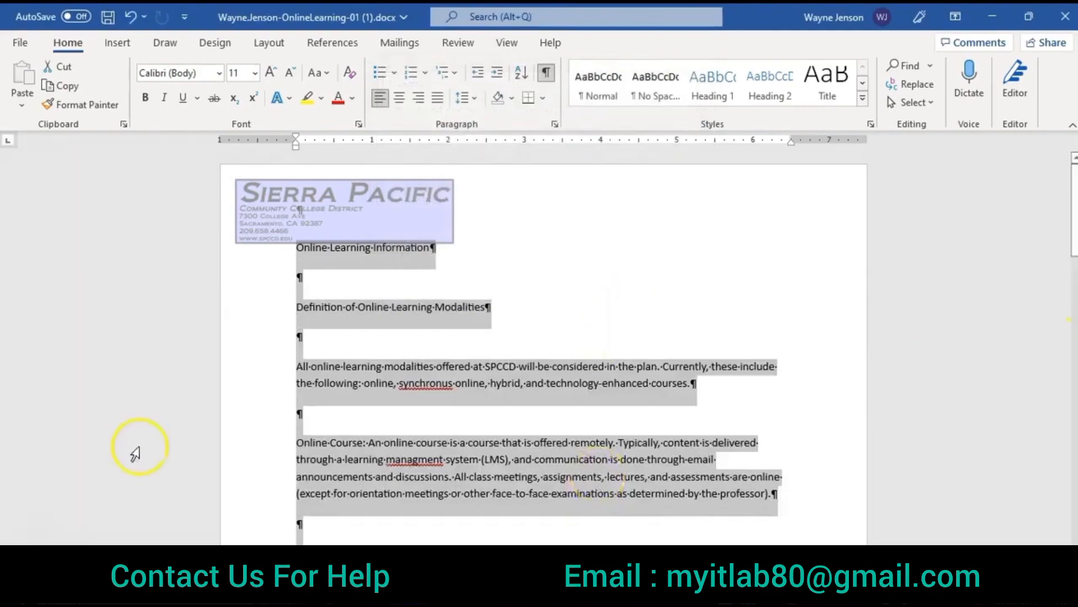
left_click(763, 373)
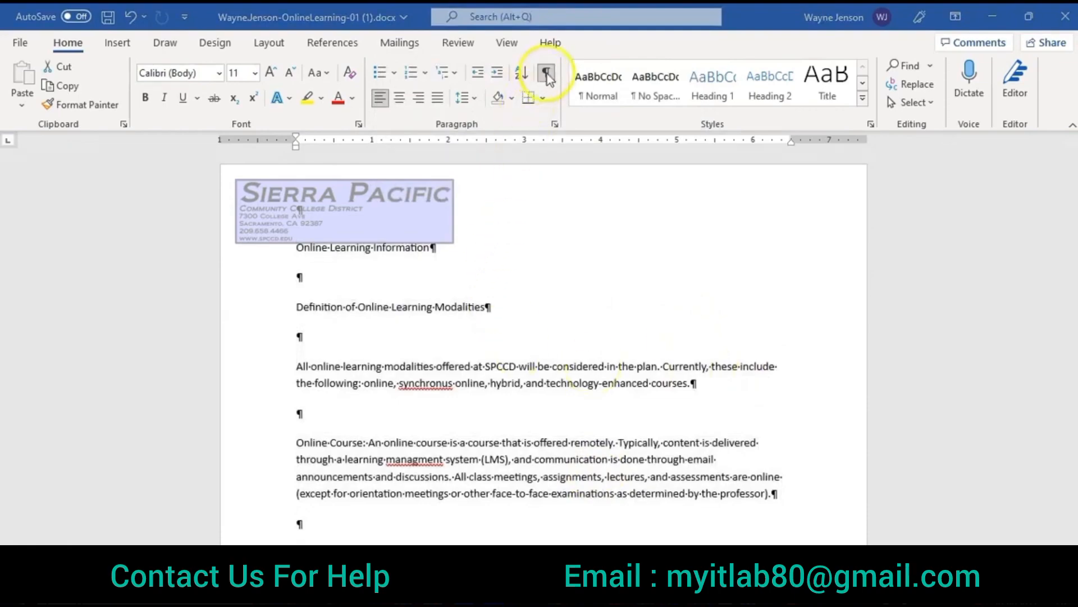
Step: Hide the document's paragraph marks and show them again
key("ctrl+a")
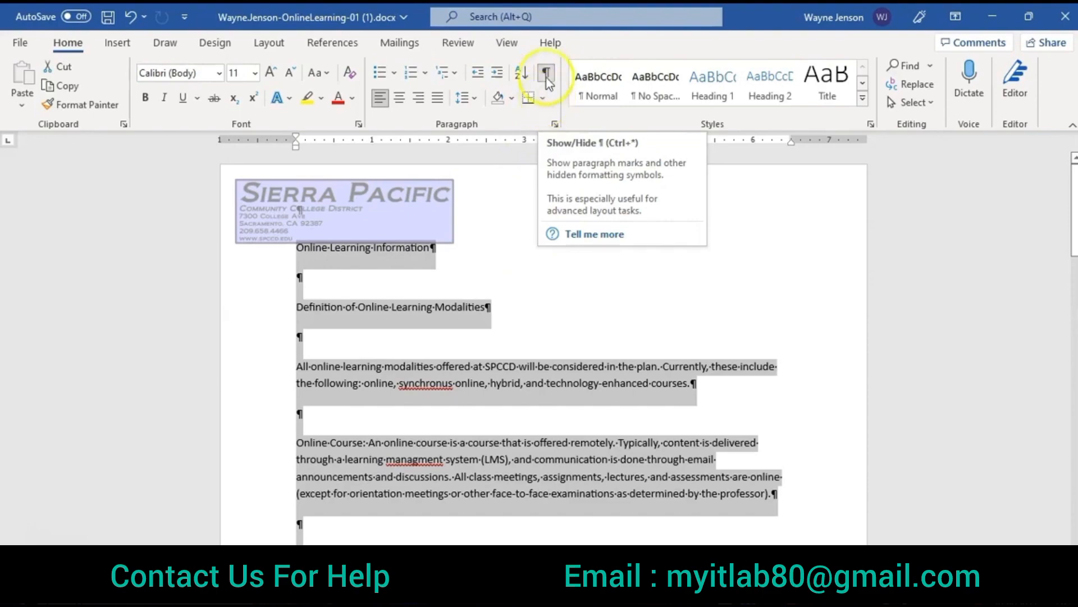
left_click(546, 74)
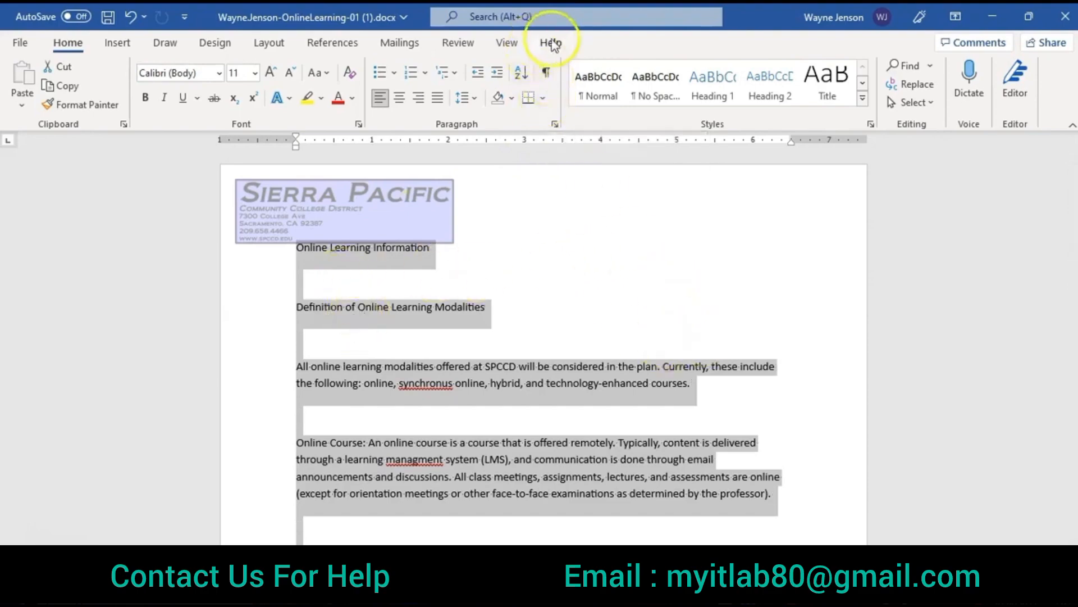
left_click(546, 74)
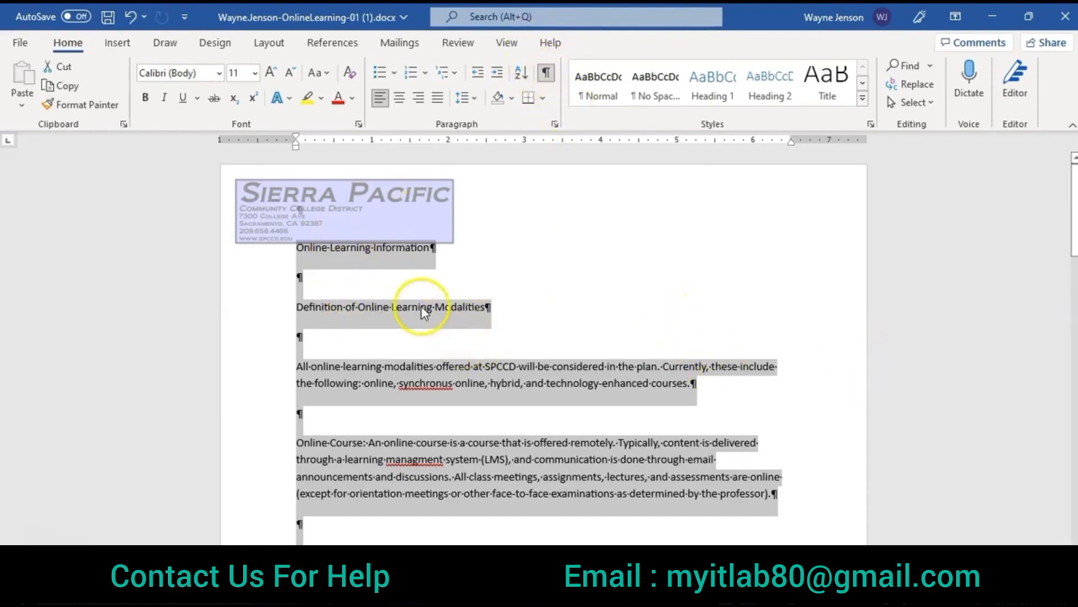
Step: Delete the blank paragraphs above and below the "Definition of Online Learning Modalities" heading
left_click(295, 280)
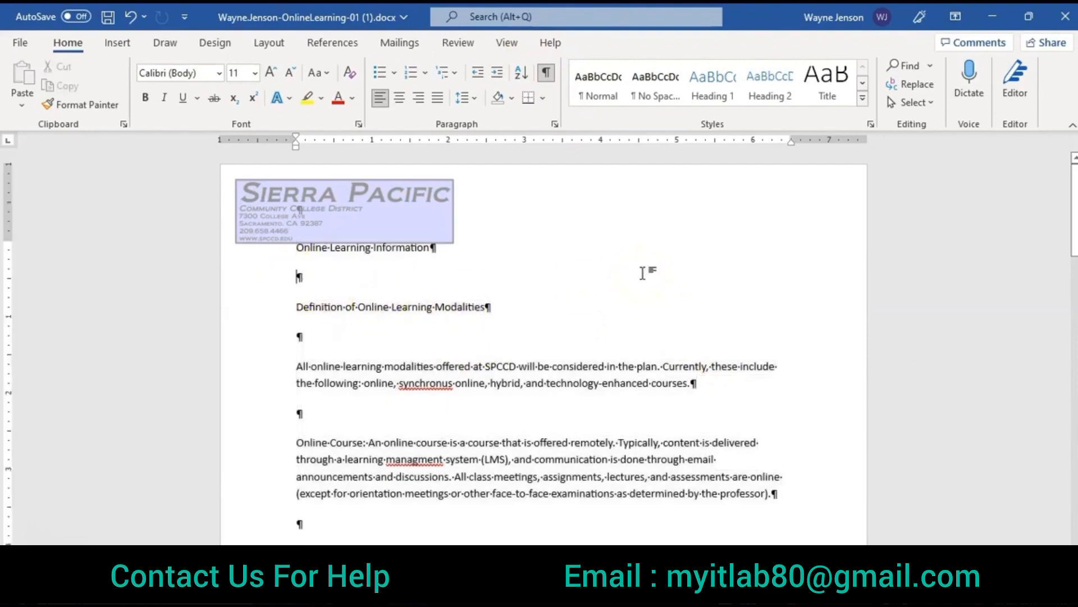
left_click(663, 272)
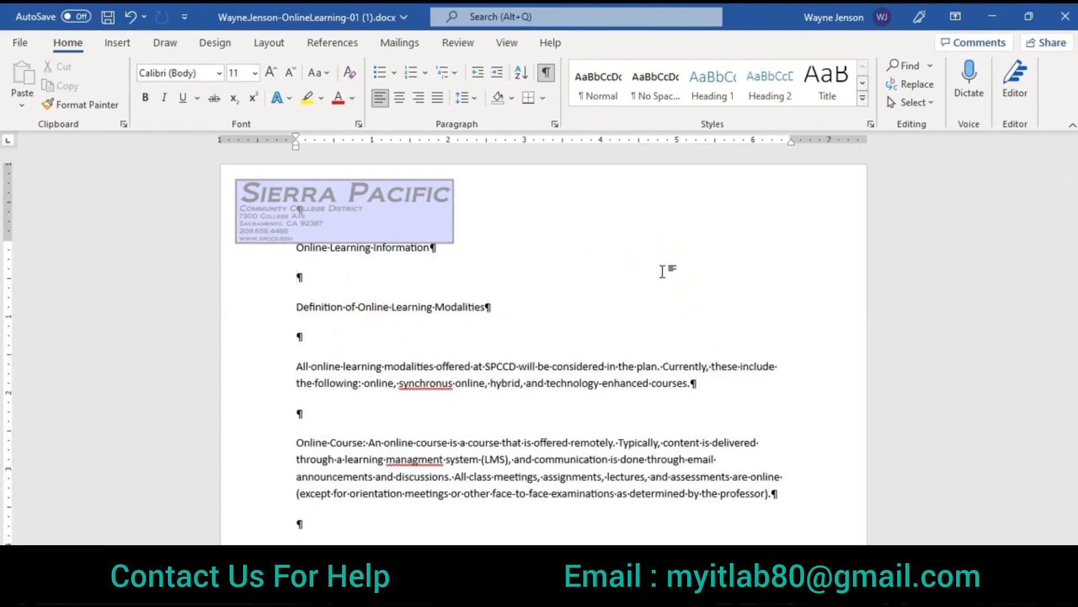
key("Delete")
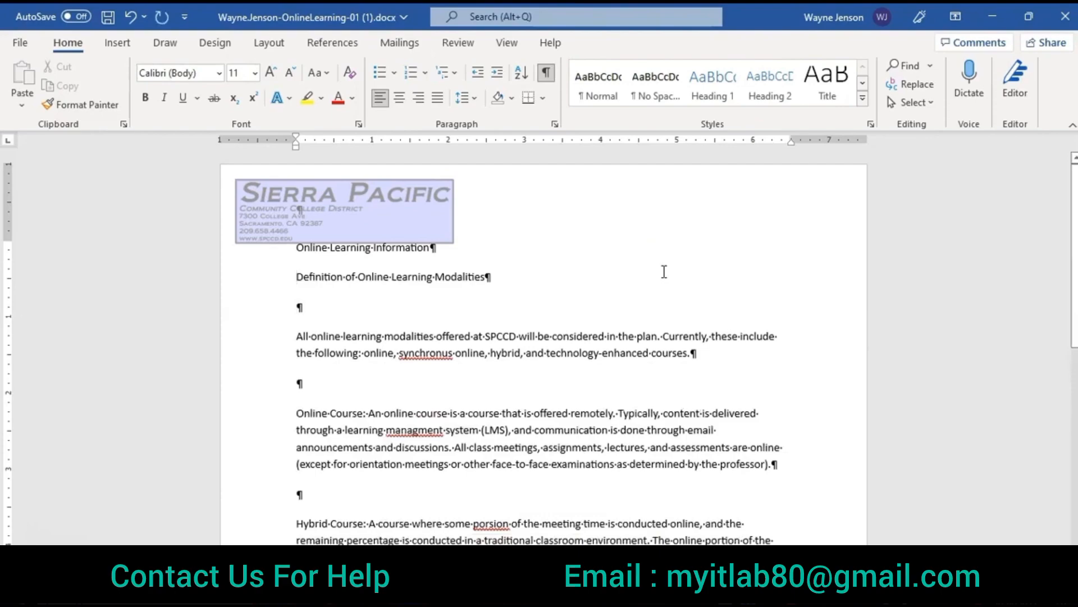
key("Down")
key("Delete")
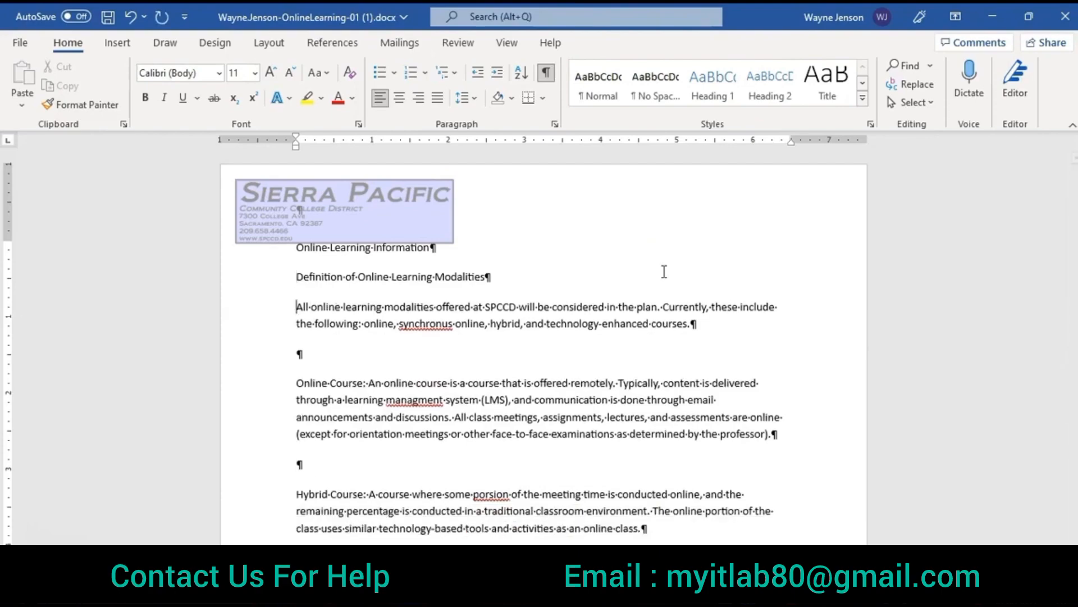
Step: Delete the remaining blank paragraphs between the body paragraphs, starting with the one above "Online Course"
key("Down")
key("Down")
key("Down")
key("Up")
key("Delete")
key("Down")
key("Down")
key("Down")
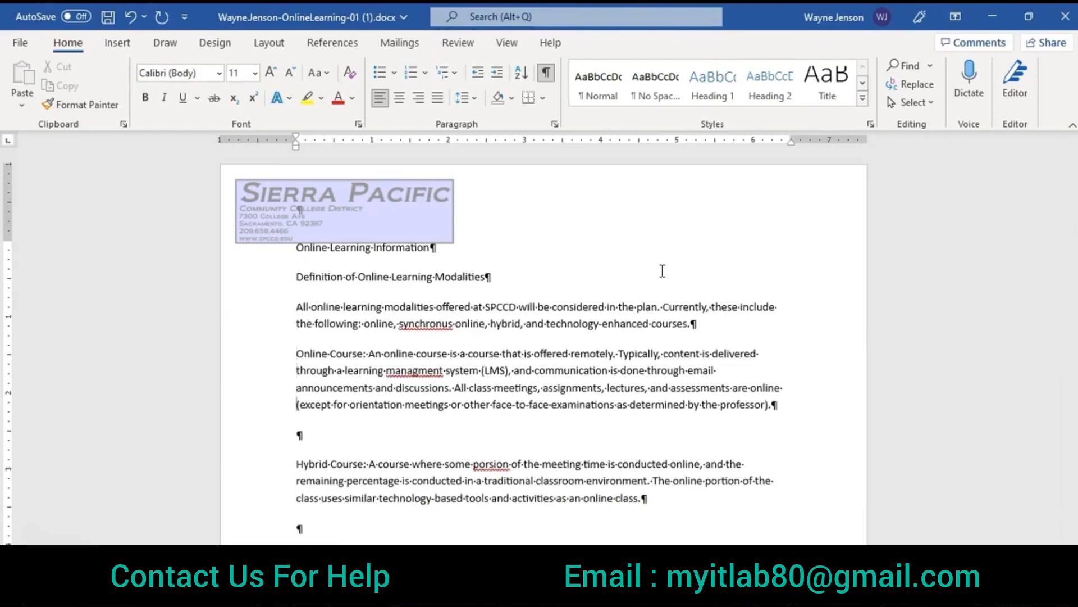
key("Down")
key("Delete")
key("Down")
key("Down")
key("Down")
key("Down")
key("Down")
key("Down")
key("Down")
key("Down")
key("Down")
key("Down")
key("Down")
key("Down")
key("Down")
key("Down")
key("Down")
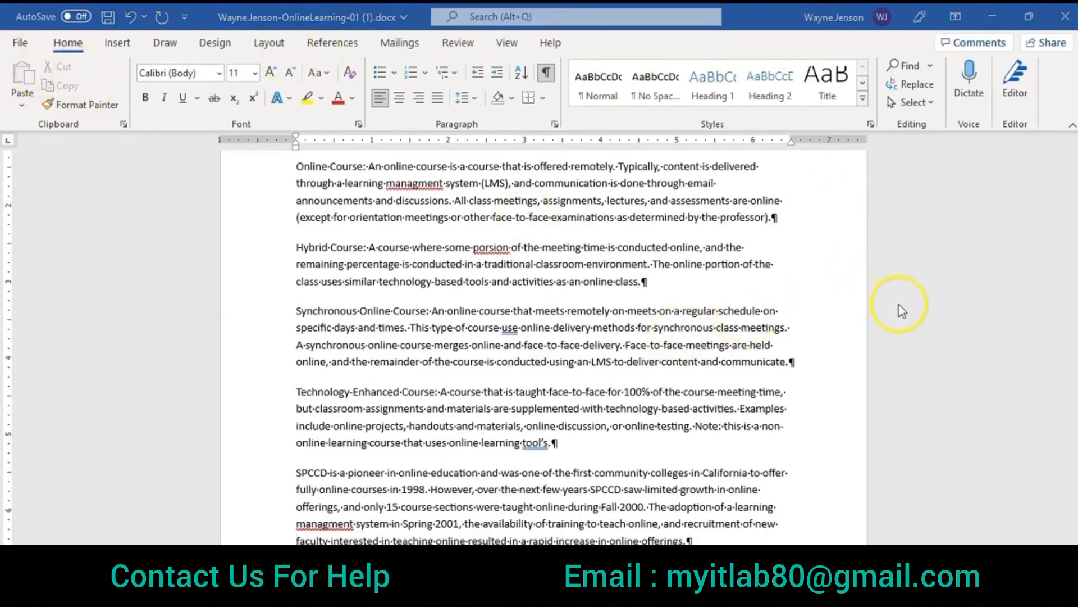
Step: Change the font of the entire document to Cambria
scroll(899, 311, "up", 3)
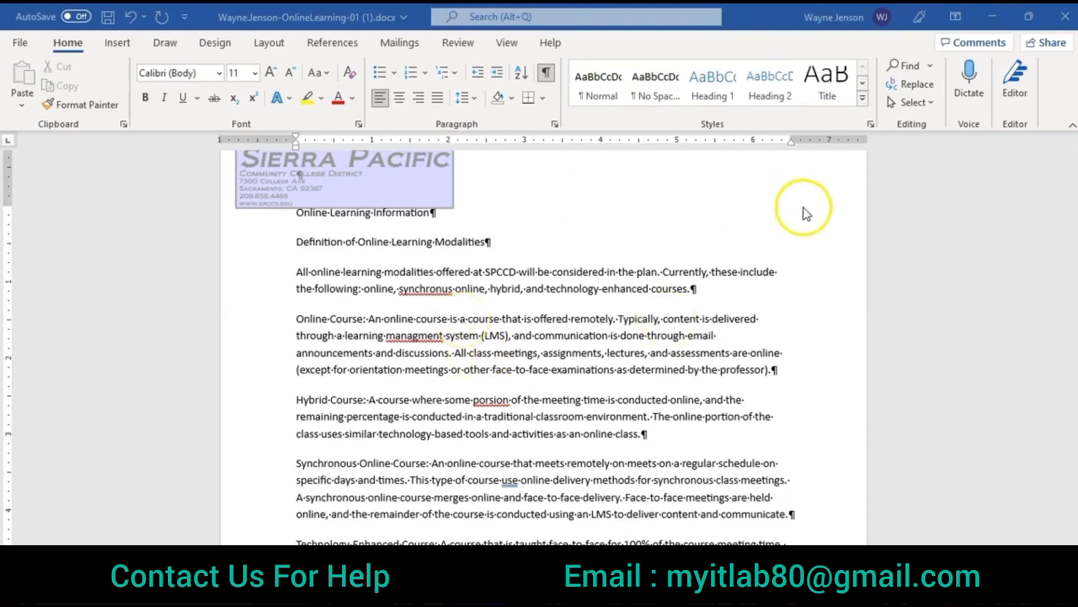
key("ctrl+a")
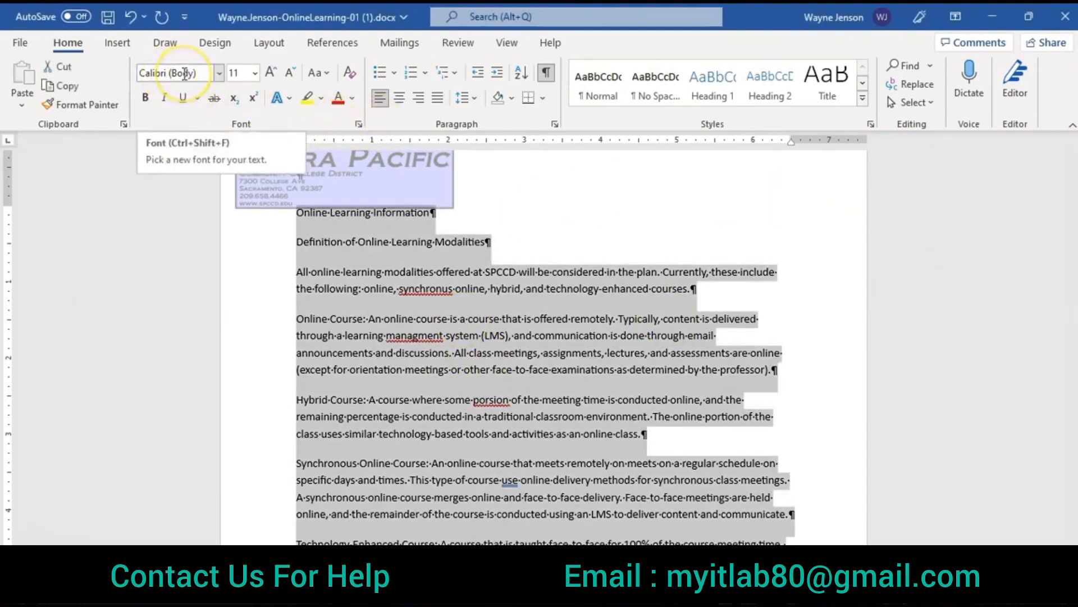
left_click(201, 79)
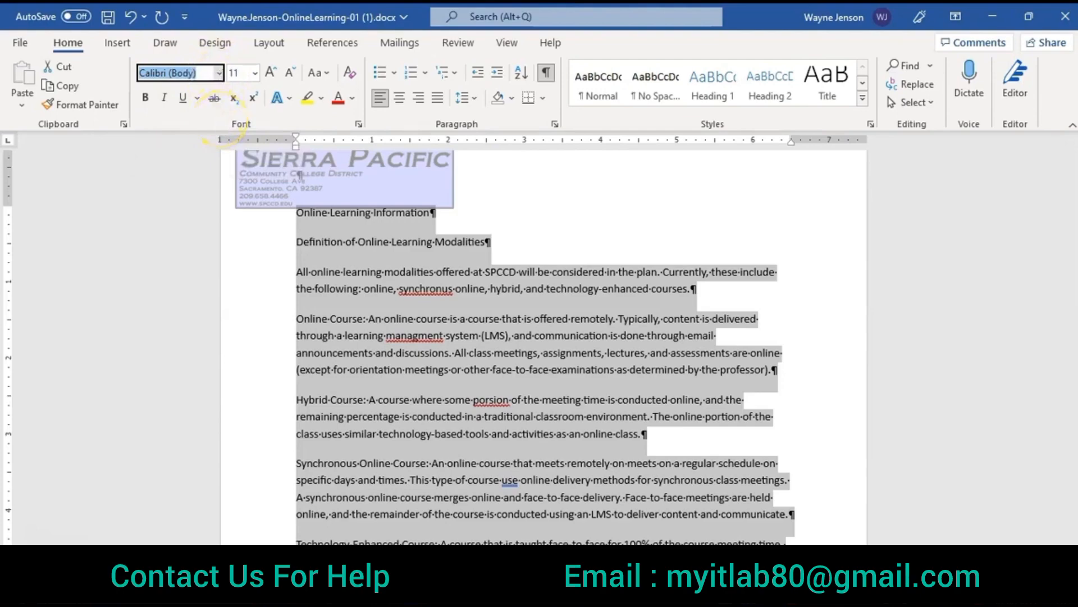
type("Cambria")
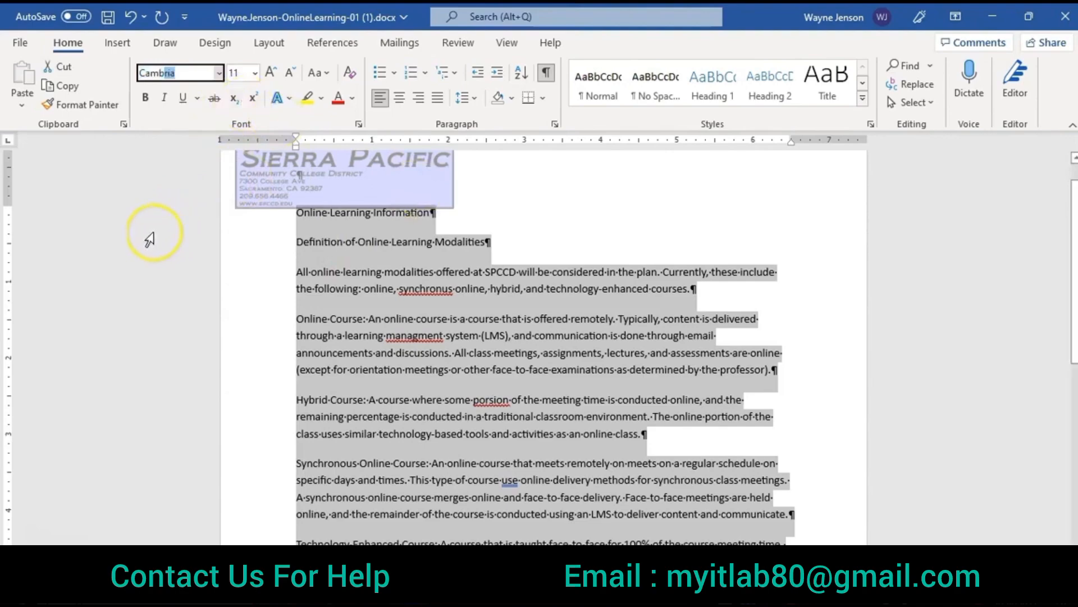
key("Return")
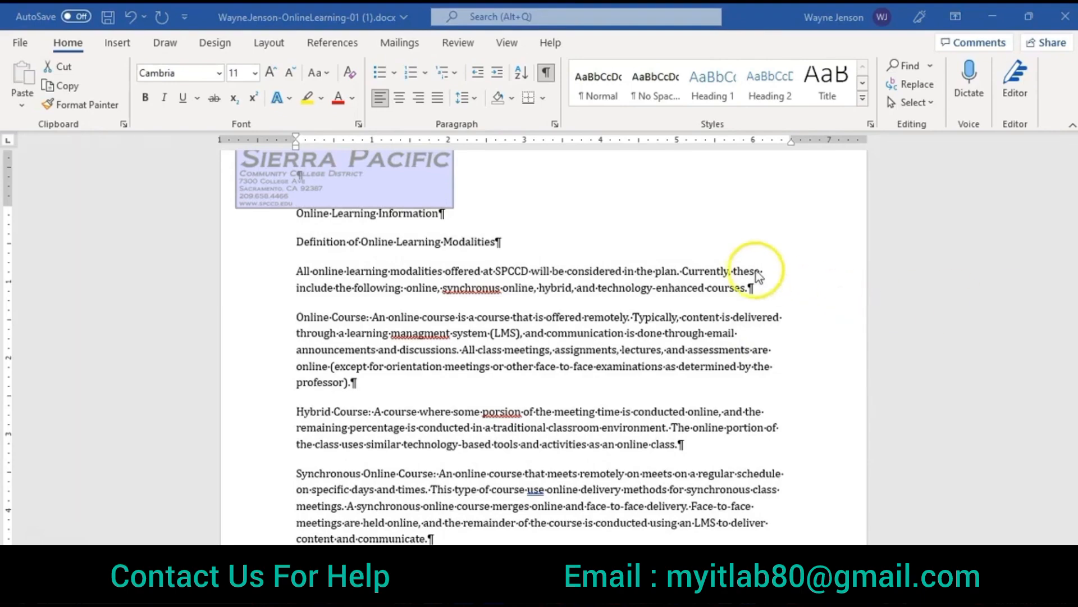
Step: Set the paragraph spacing of the "Online Learning Information" title to 36 pt before and 18 pt after
scroll(673, 263, "up", 1)
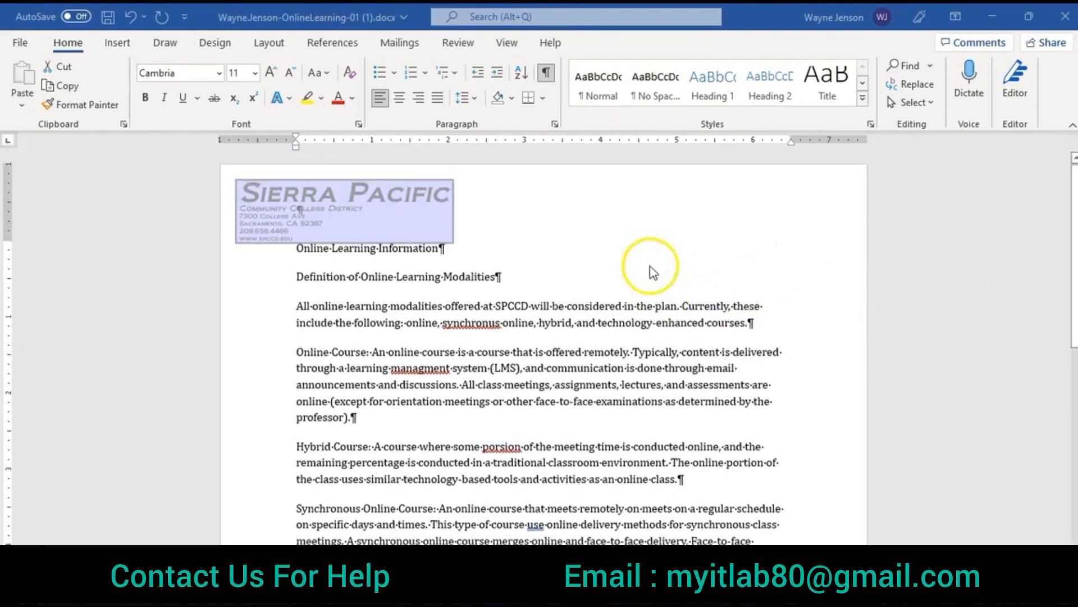
key("ctrl+a")
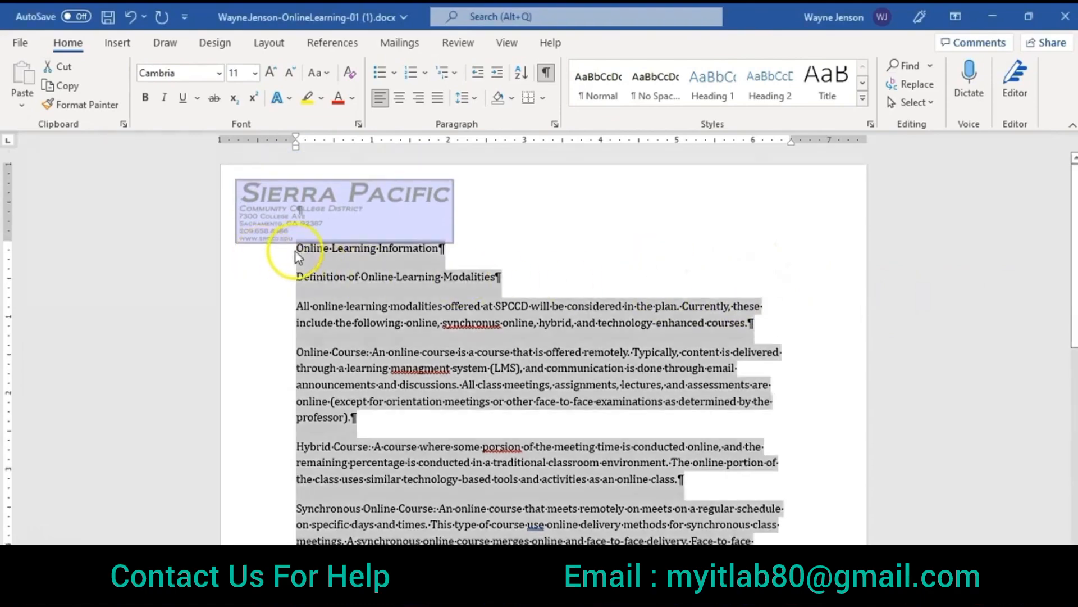
left_click_drag(295, 251, 434, 248)
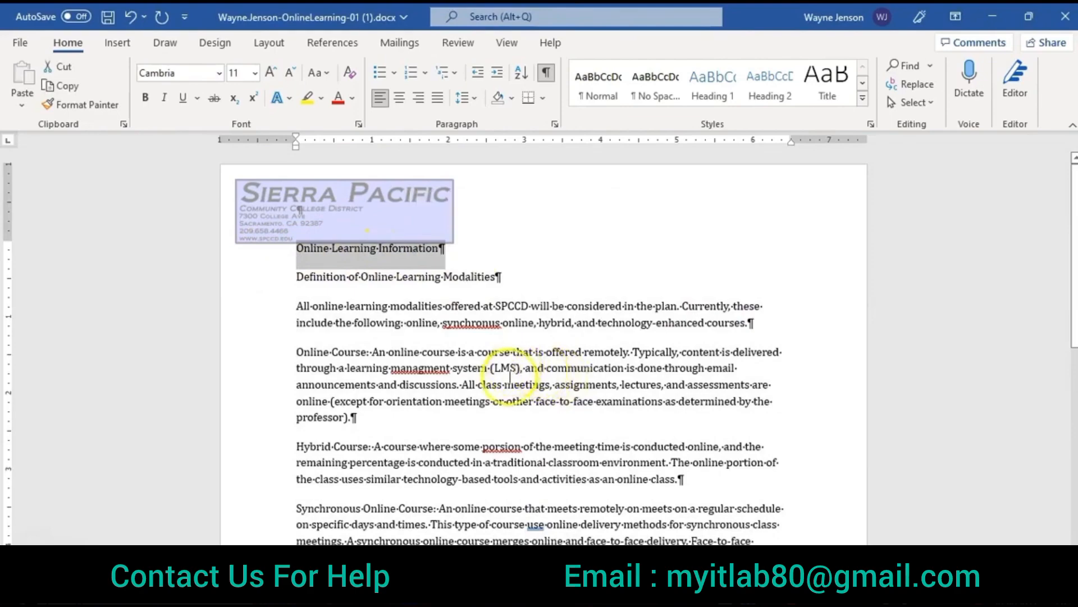
left_click(271, 45)
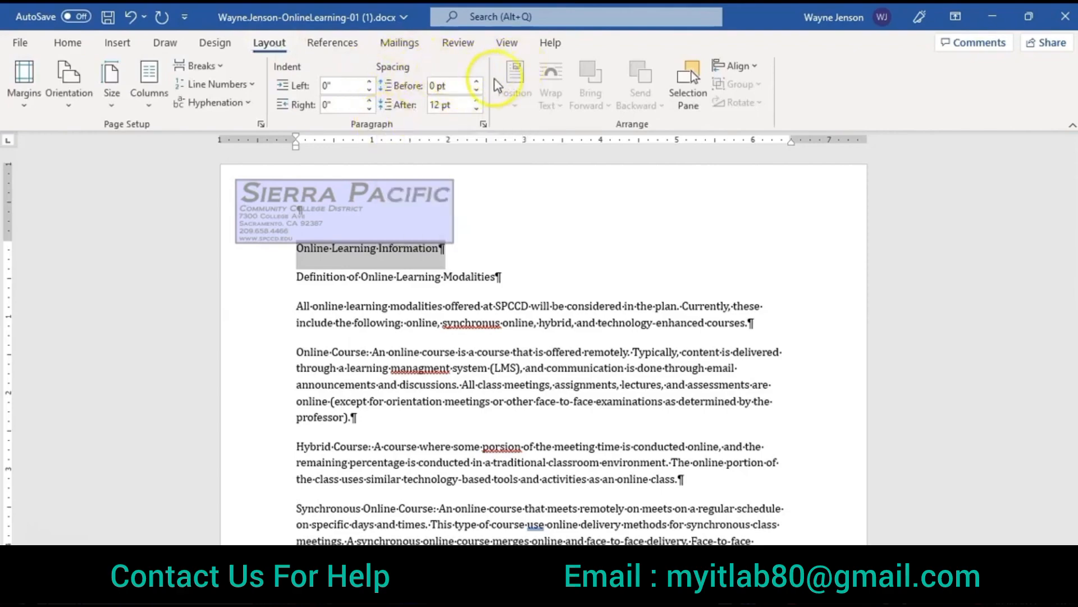
left_click(478, 82)
left_click(478, 82)
left_click(477, 82)
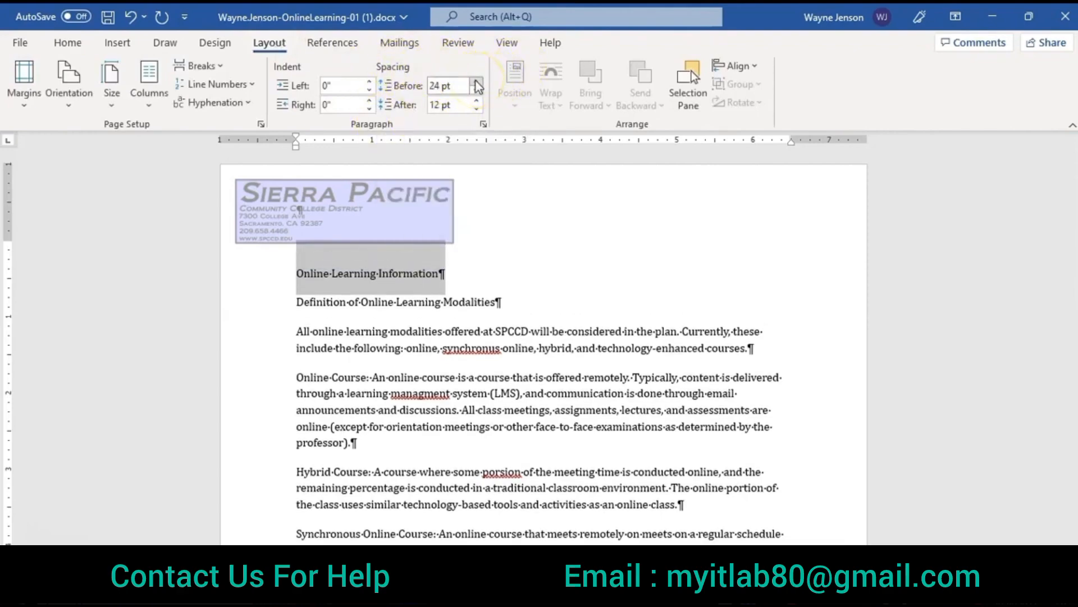
left_click(477, 82)
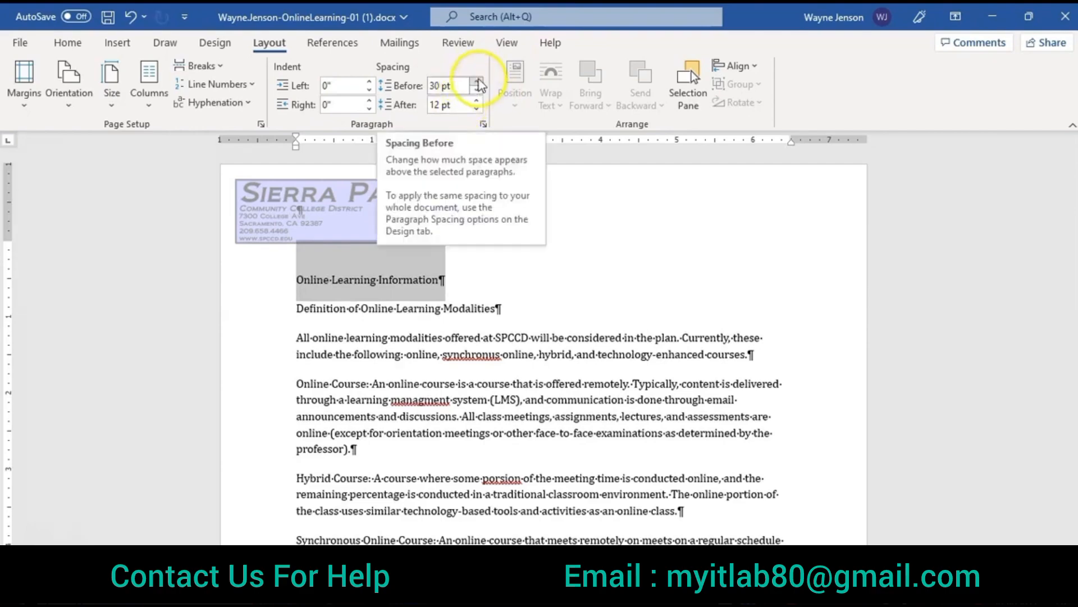
left_click(477, 82)
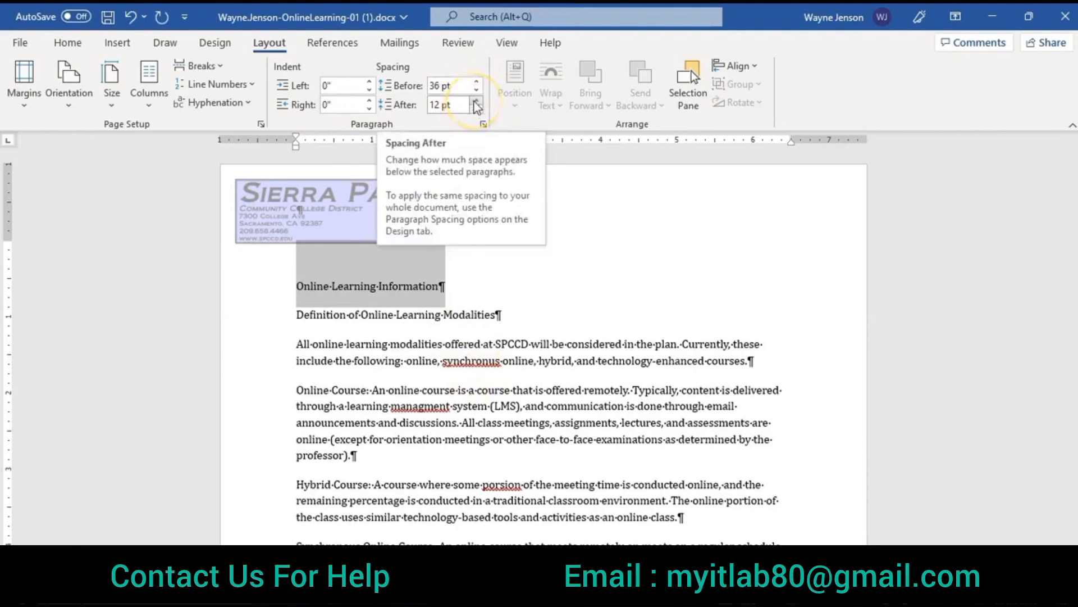
left_click(475, 101)
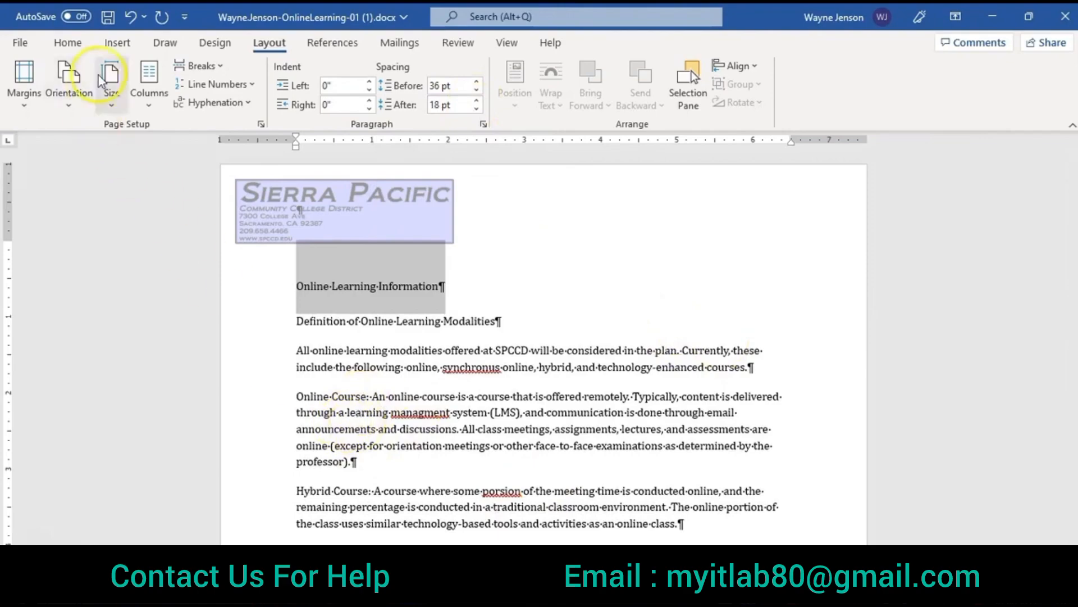
Step: Center the "Online Learning Information" title horizontally
left_click(68, 42)
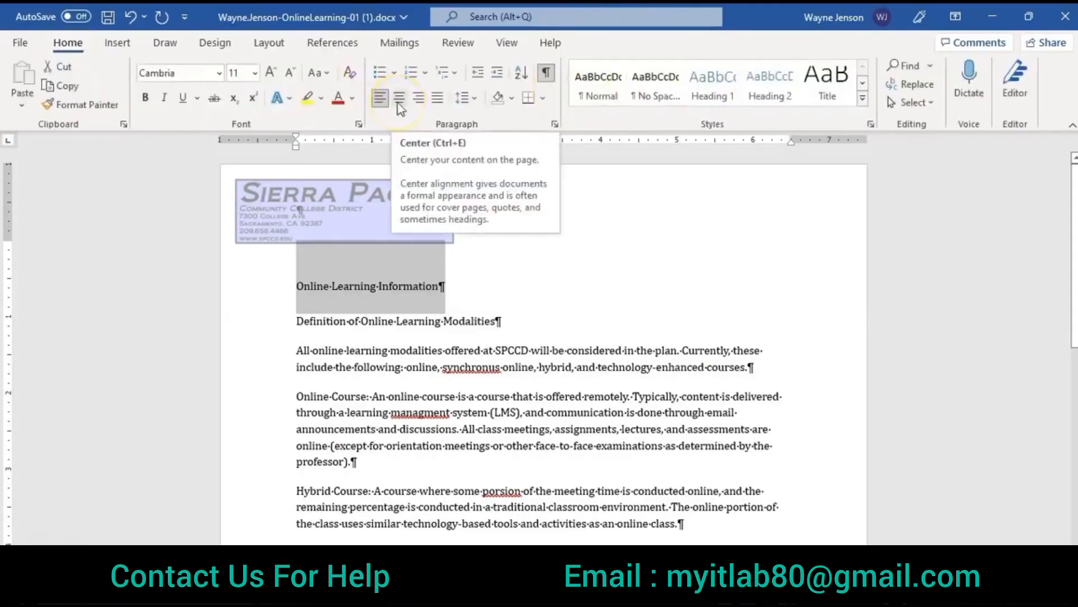
left_click(400, 99)
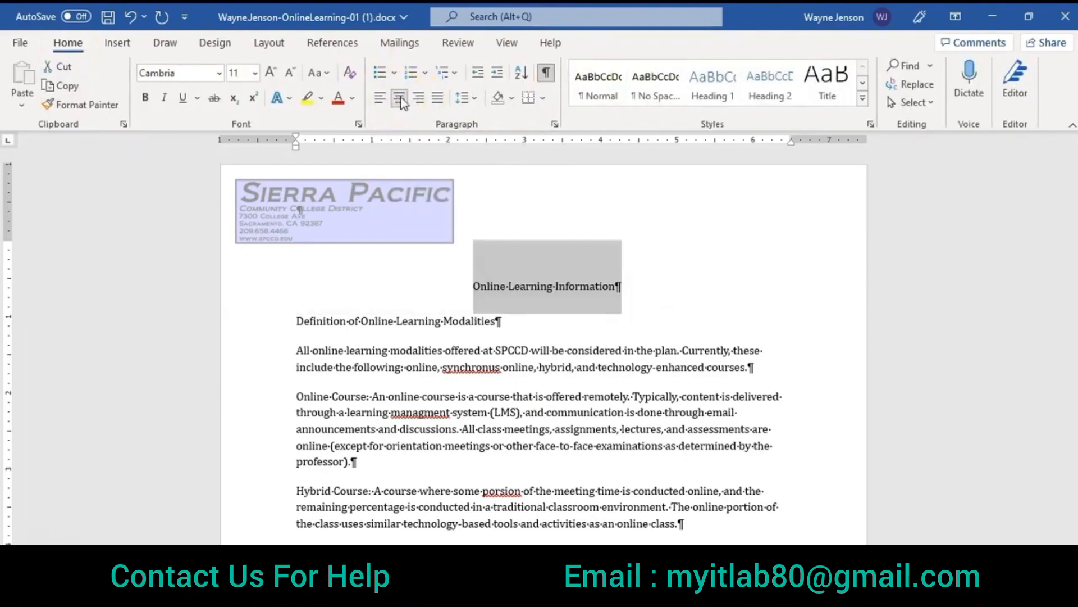
Step: Format the "Online Learning Information" title as bold, 24 pt, small caps, with the dark blue-gray theme font color
left_click(358, 125)
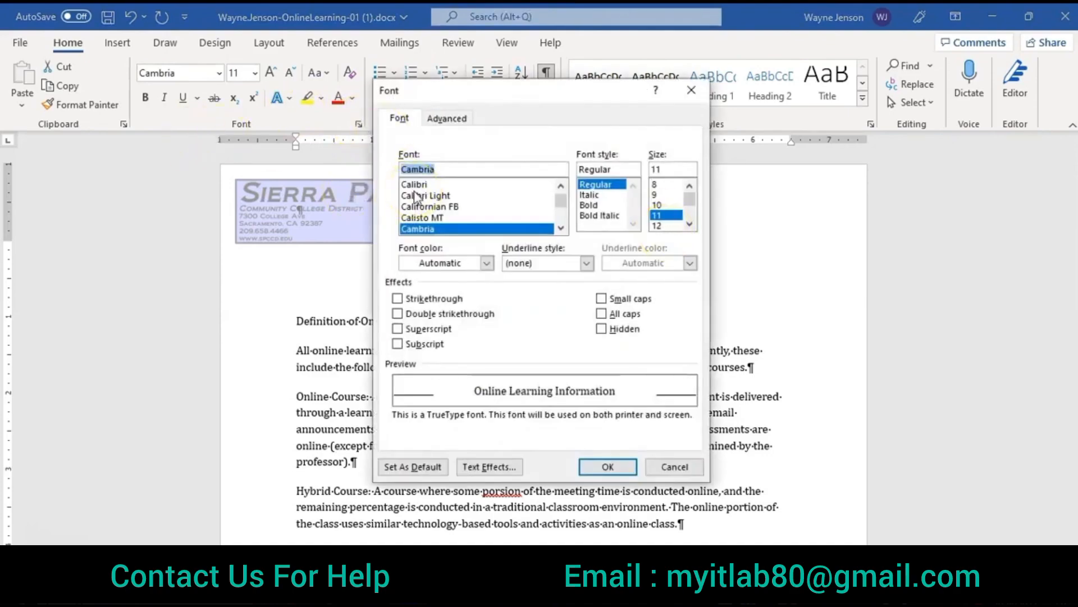
left_click(587, 215)
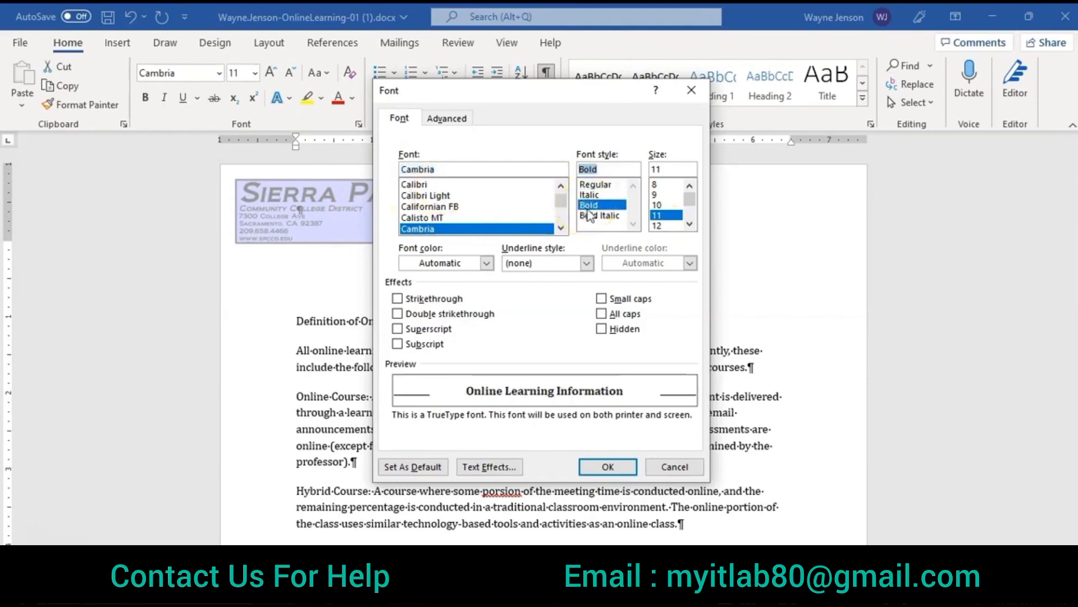
left_click(690, 224)
left_click(690, 224)
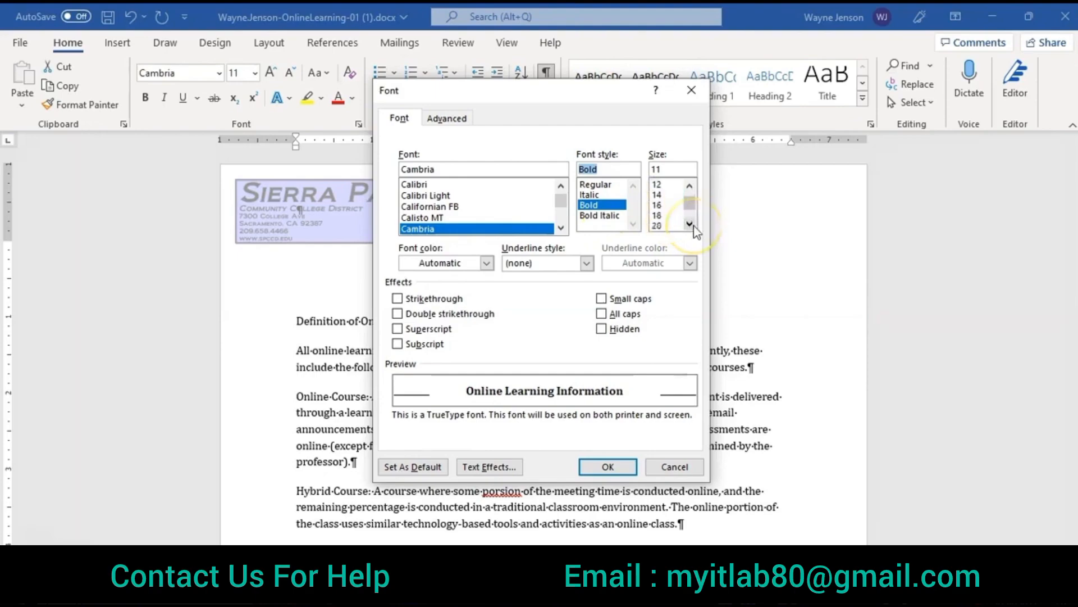
left_click(656, 225)
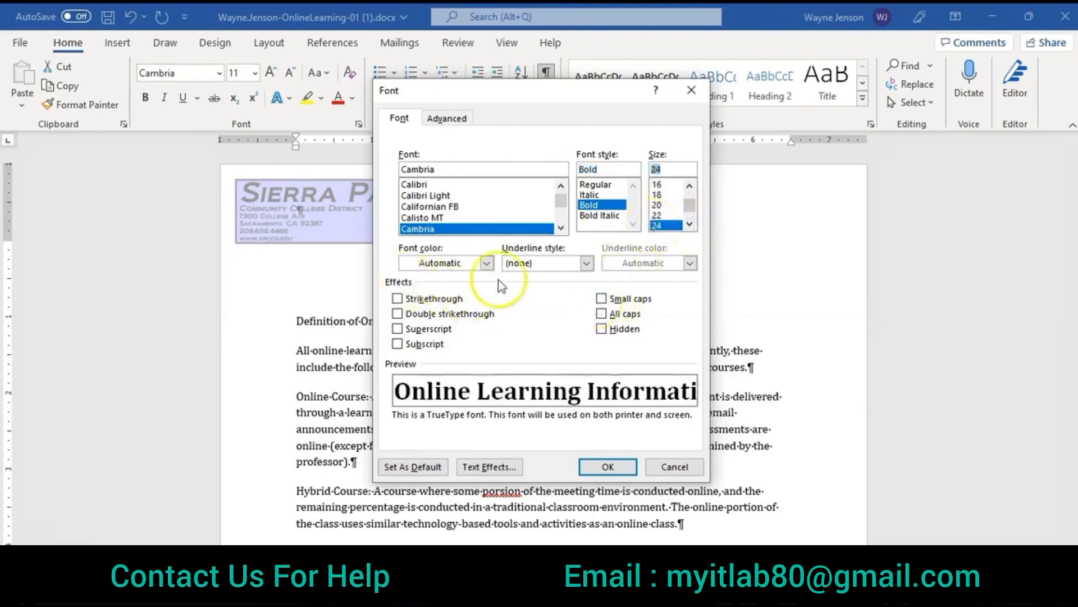
left_click(602, 299)
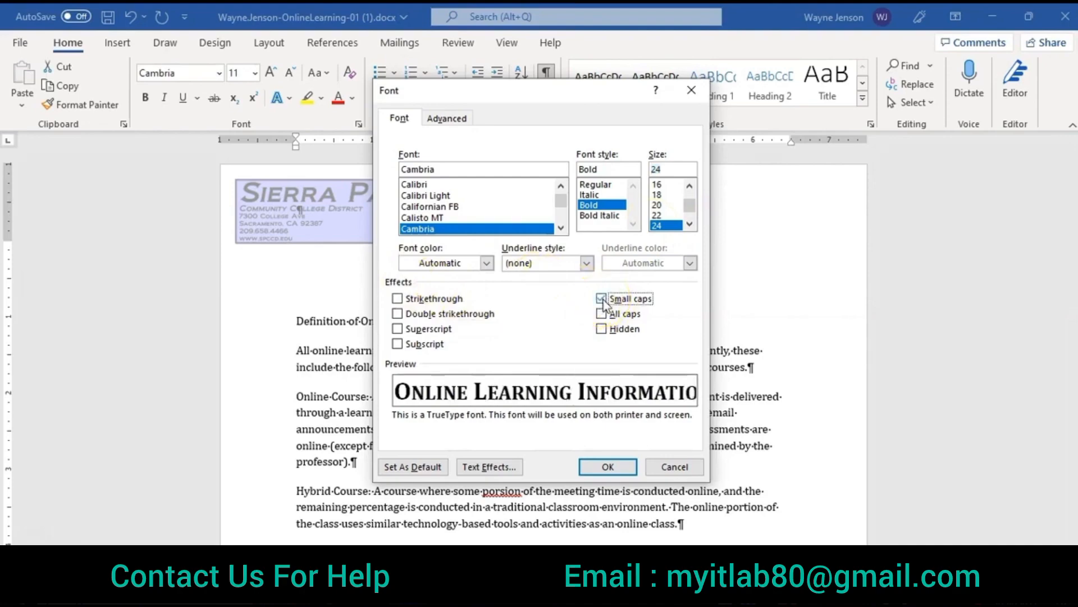
left_click(487, 264)
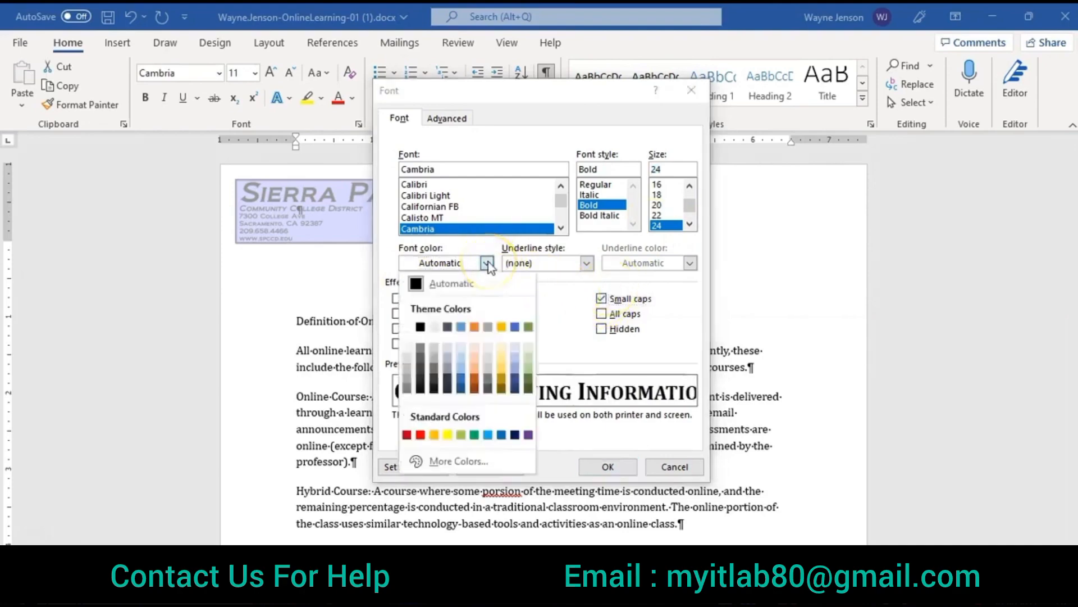
left_click(447, 327)
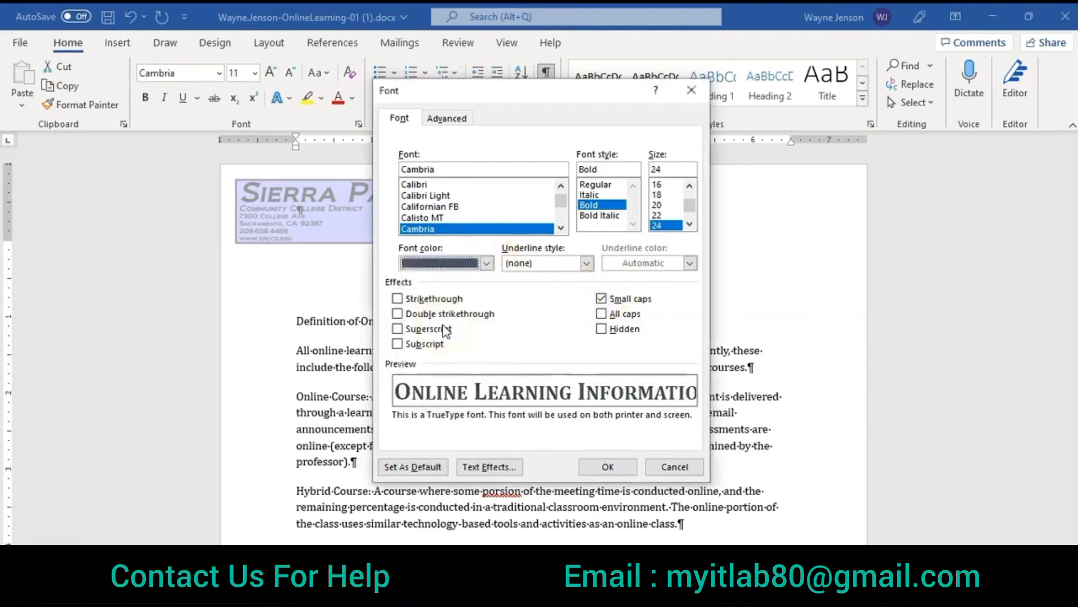
left_click(487, 264)
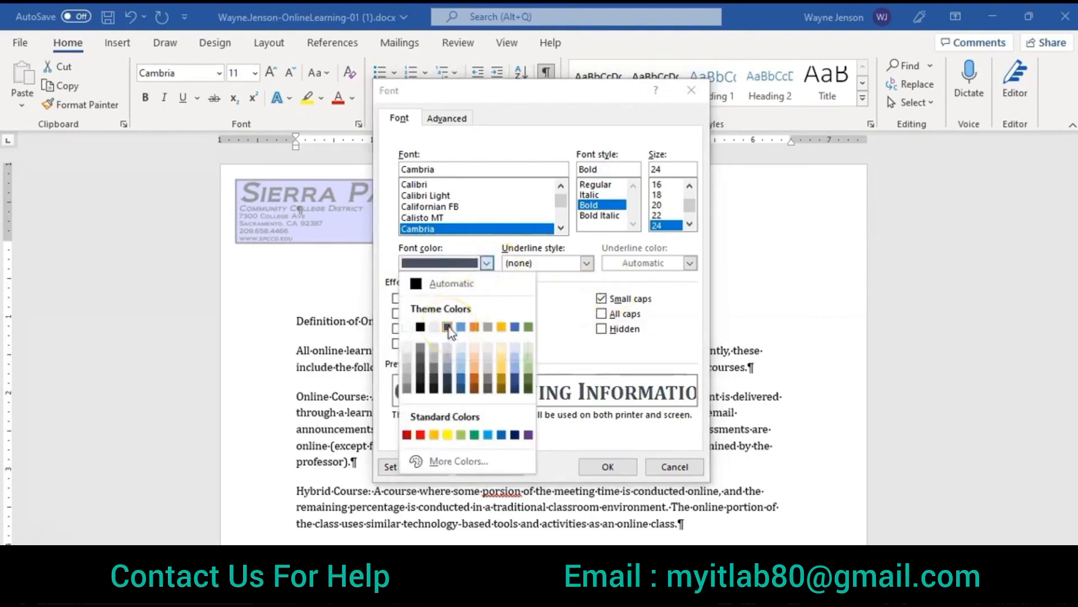
left_click(448, 327)
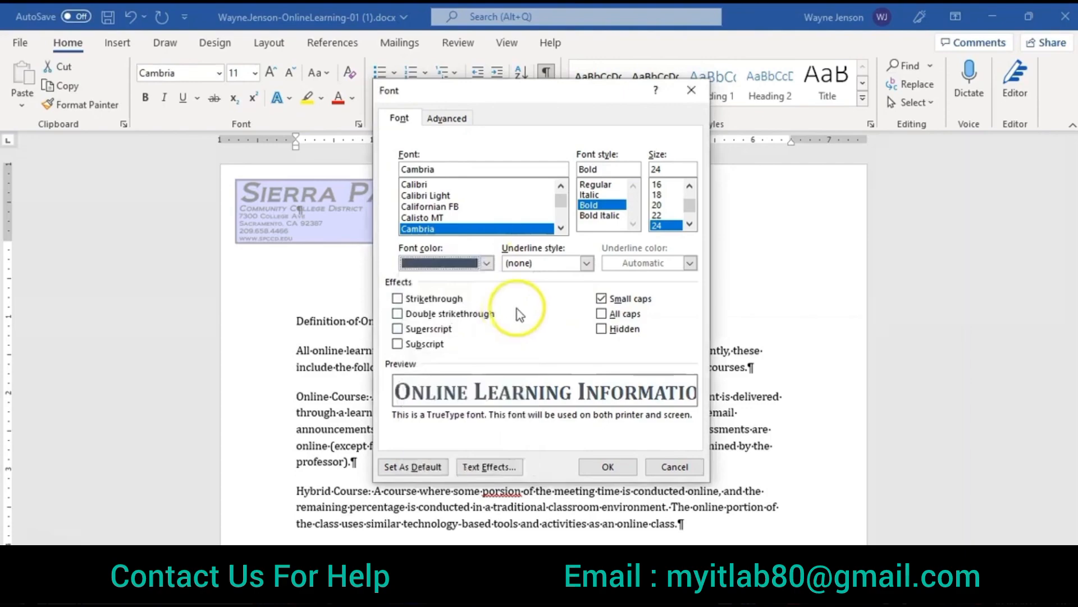
Step: Expand the title's character spacing by 1.2 pt and apply the font settings
left_click(446, 119)
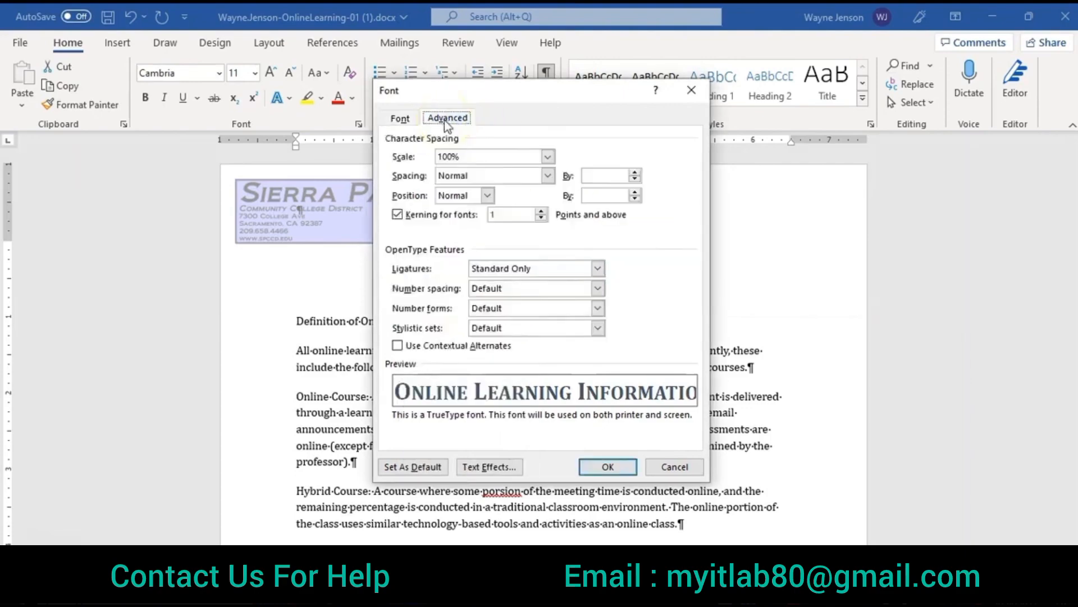
left_click(547, 177)
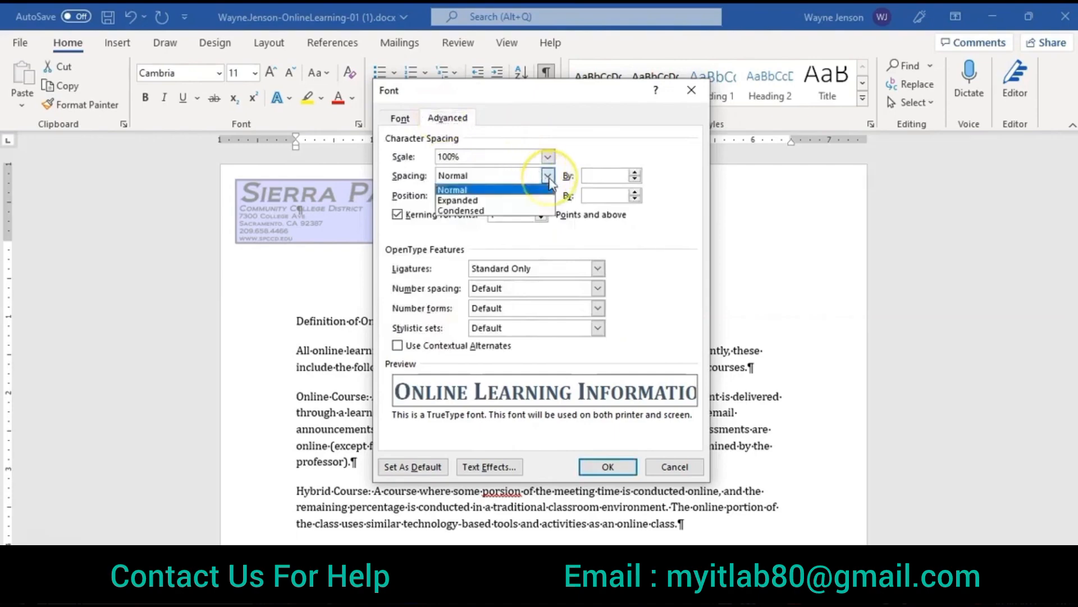
left_click(524, 201)
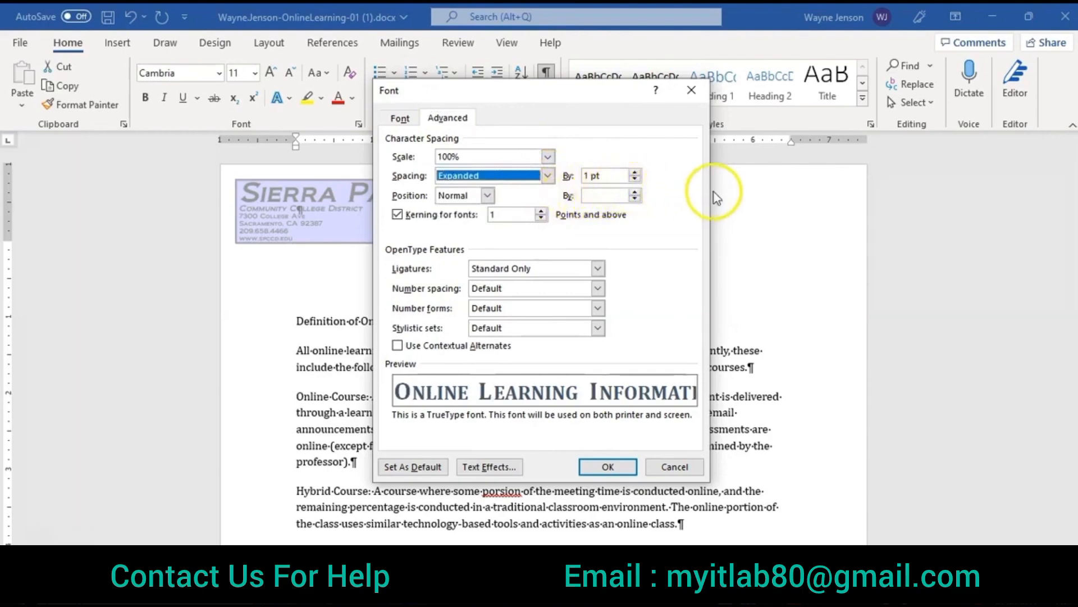
left_click_drag(600, 177, 564, 173)
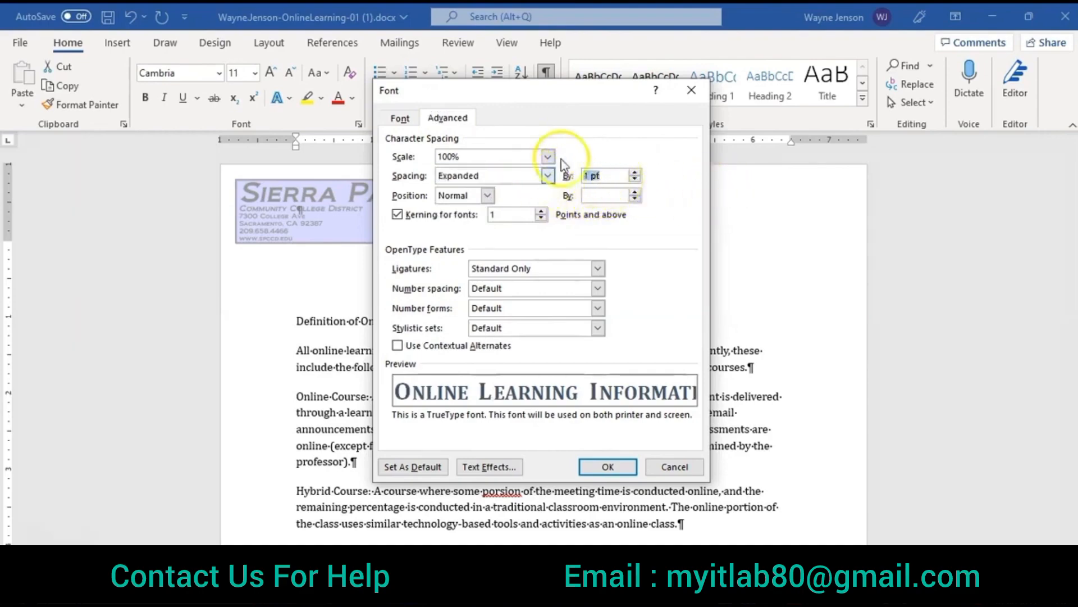
type("1.2")
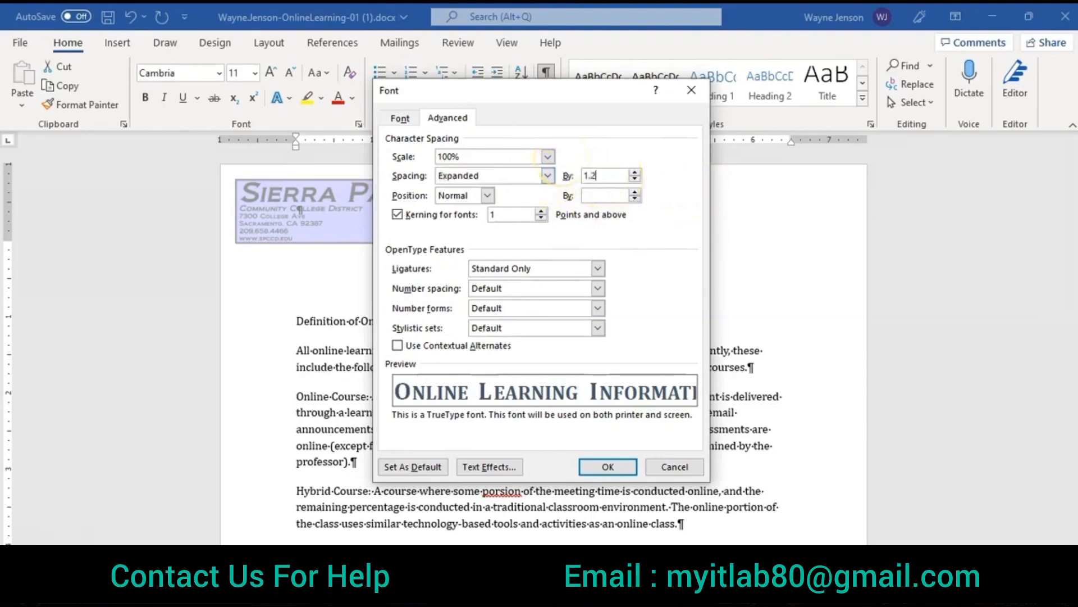
left_click(594, 167)
left_click(608, 468)
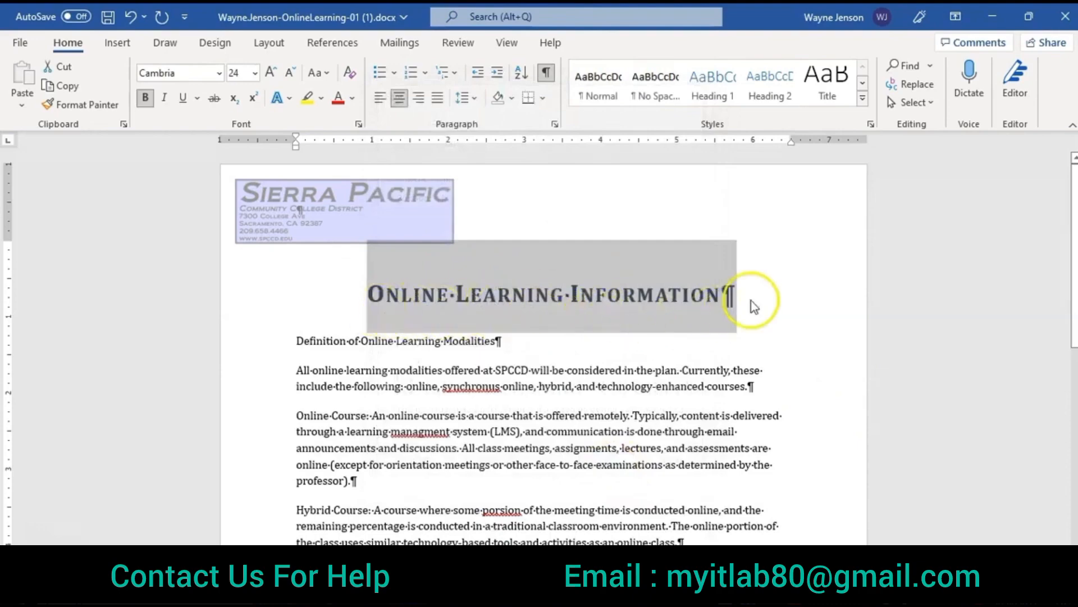
left_click(862, 358)
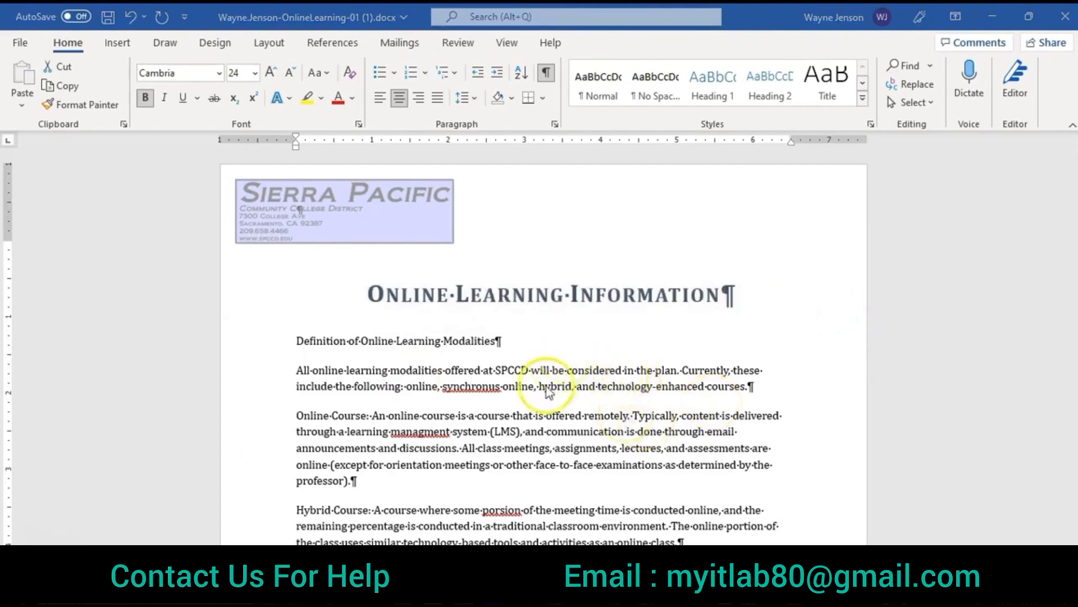
Step: Move the last paragraph, beginning "SPCCD is a pioneer", to just above the "Definition of Online Learning Modalities" line
scroll(492, 427, "down", 8)
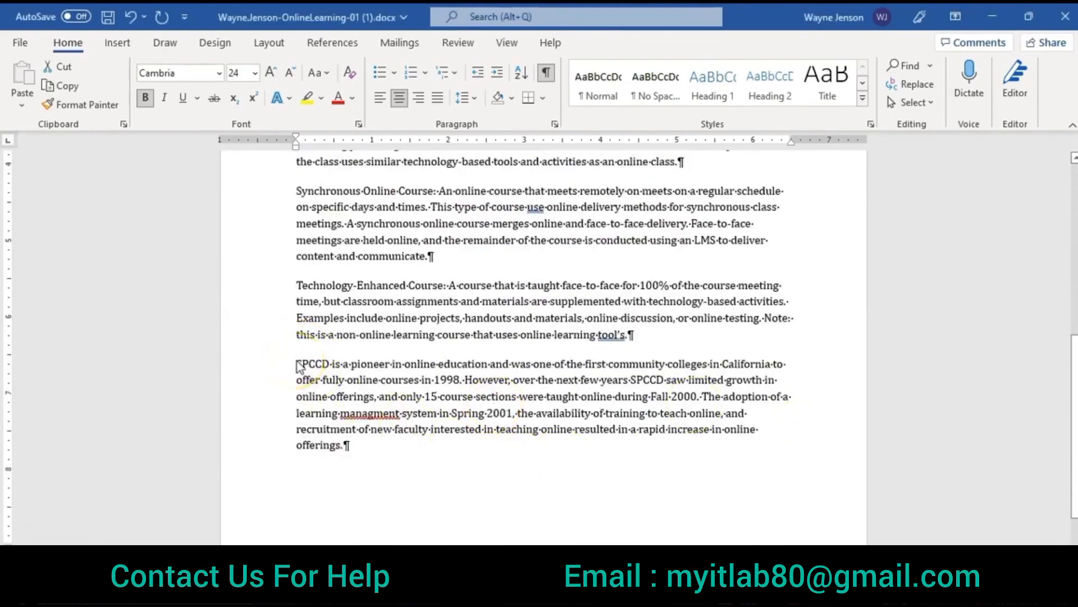
left_click_drag(297, 364, 629, 458)
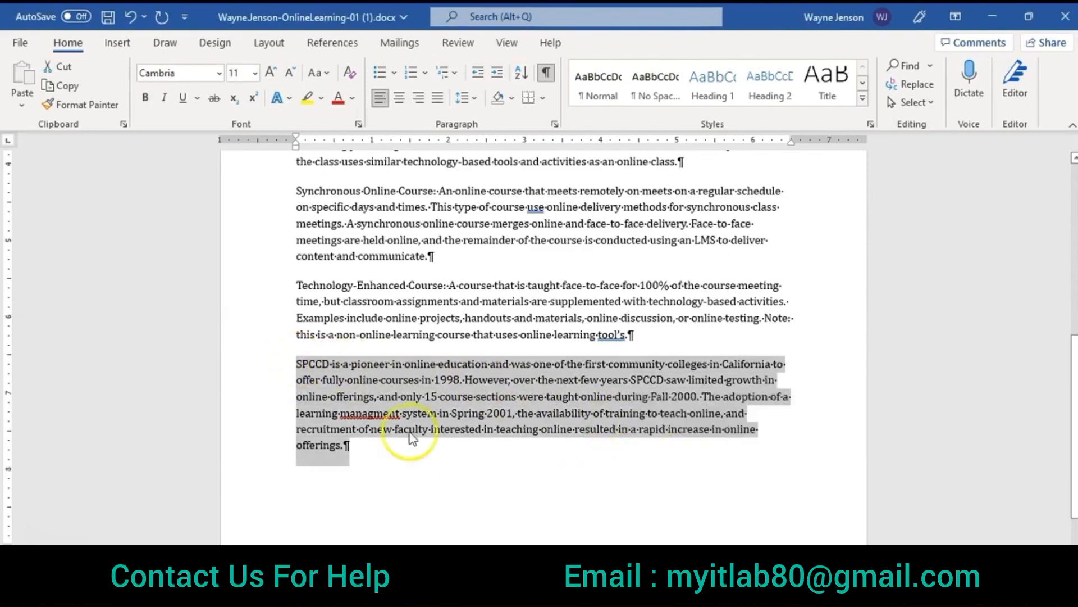
left_click(61, 73)
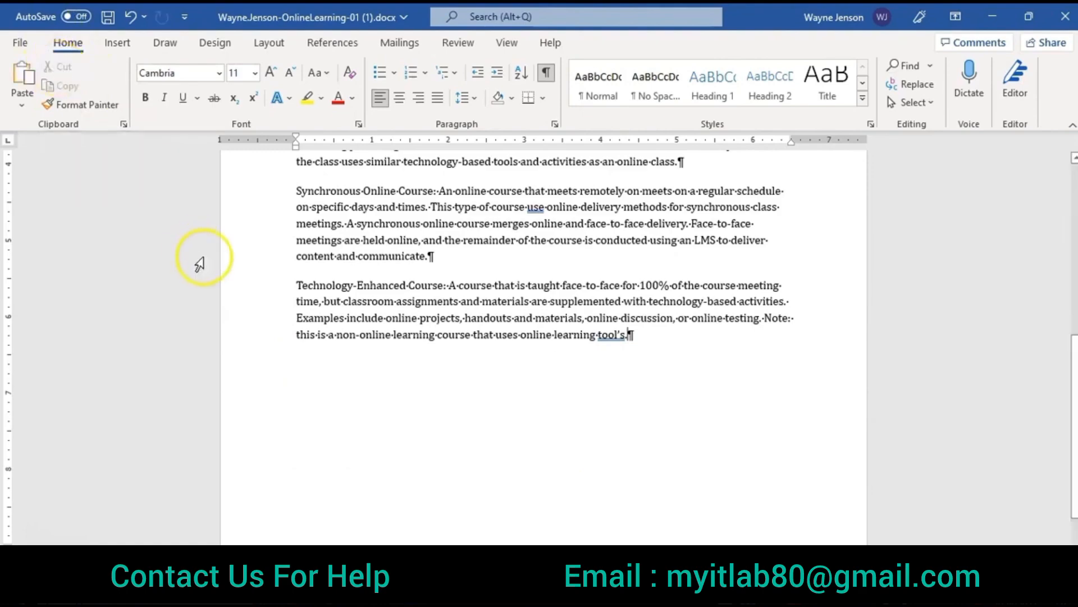
scroll(300, 308, "up", 5)
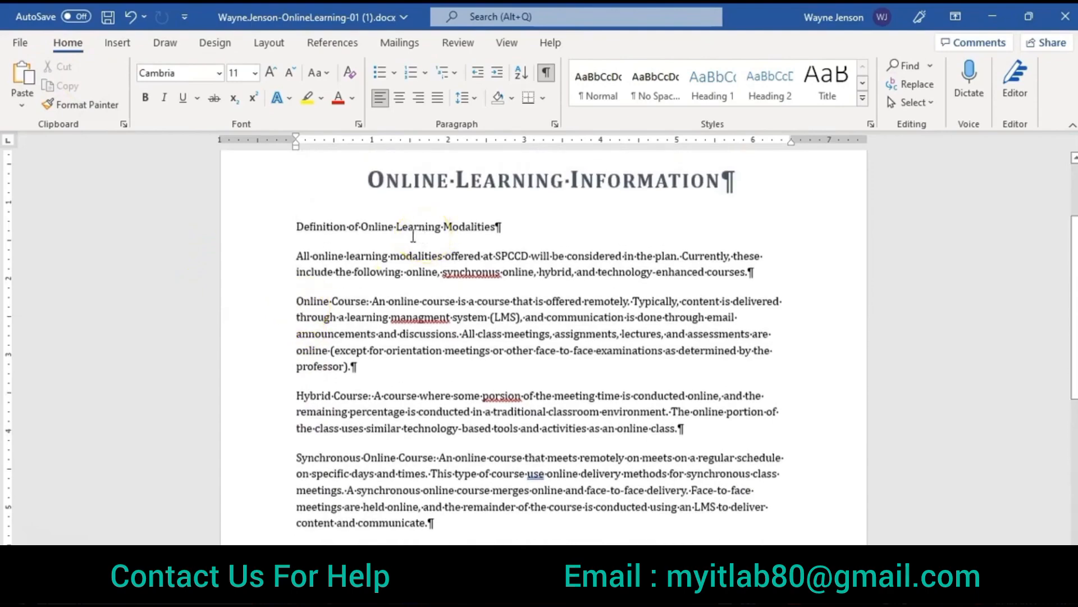
left_click(296, 226)
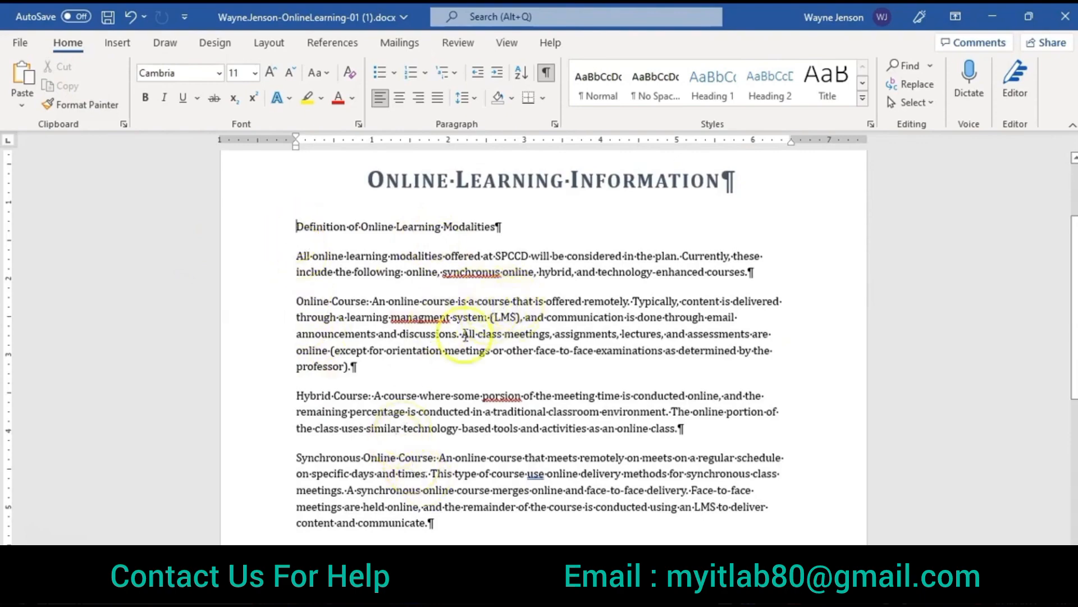
left_click(23, 79)
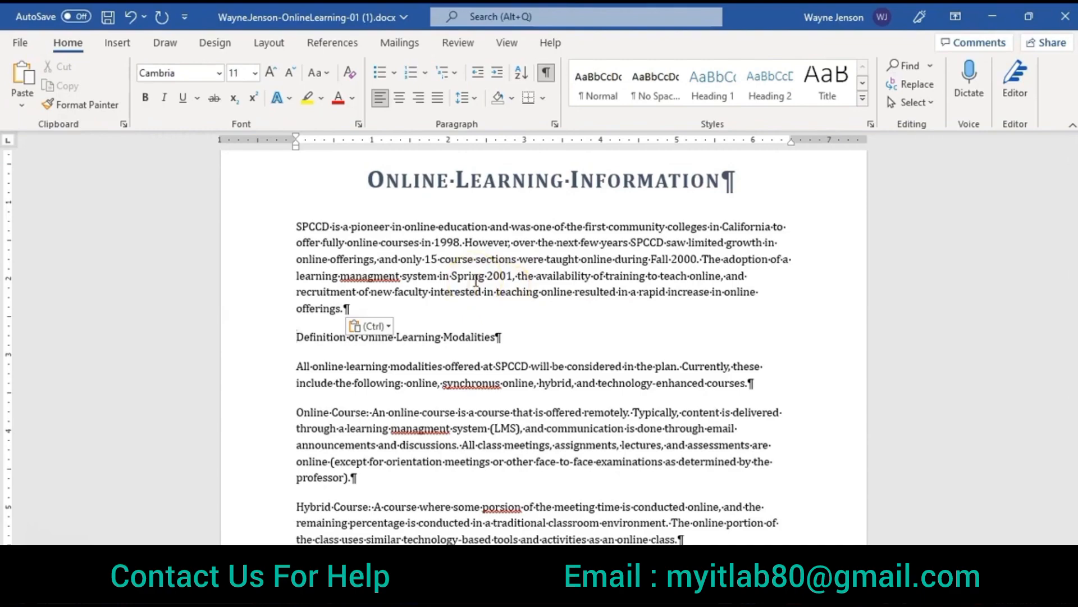
Step: Insert the line "Where Are We Now with Online Learning?" as its own paragraph above the "SPCCD is a pioneer" paragraph
left_click(296, 226)
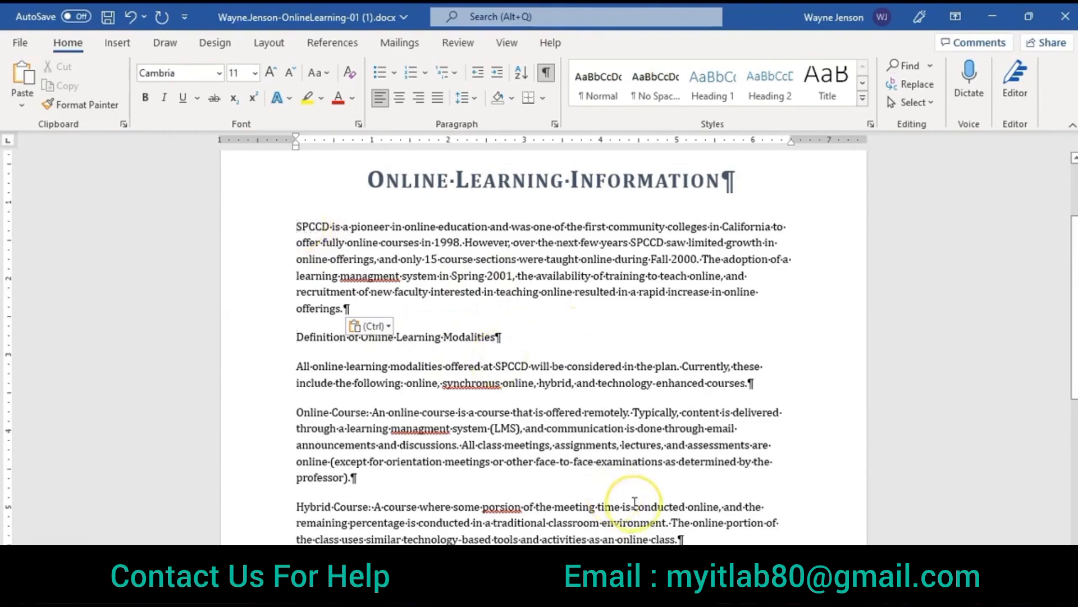
type("Where Are ")
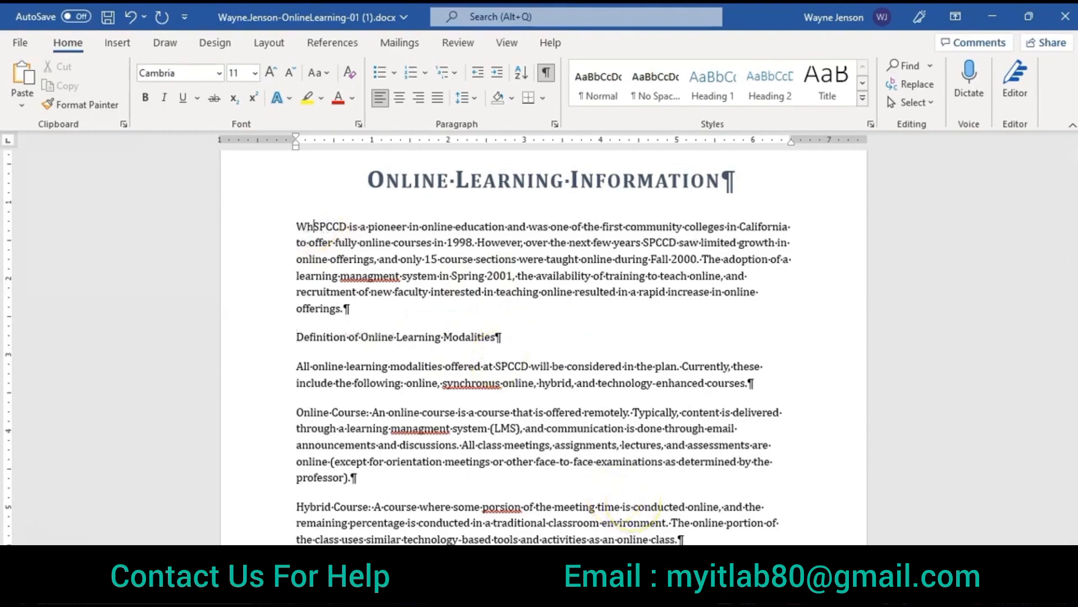
type("We Now with")
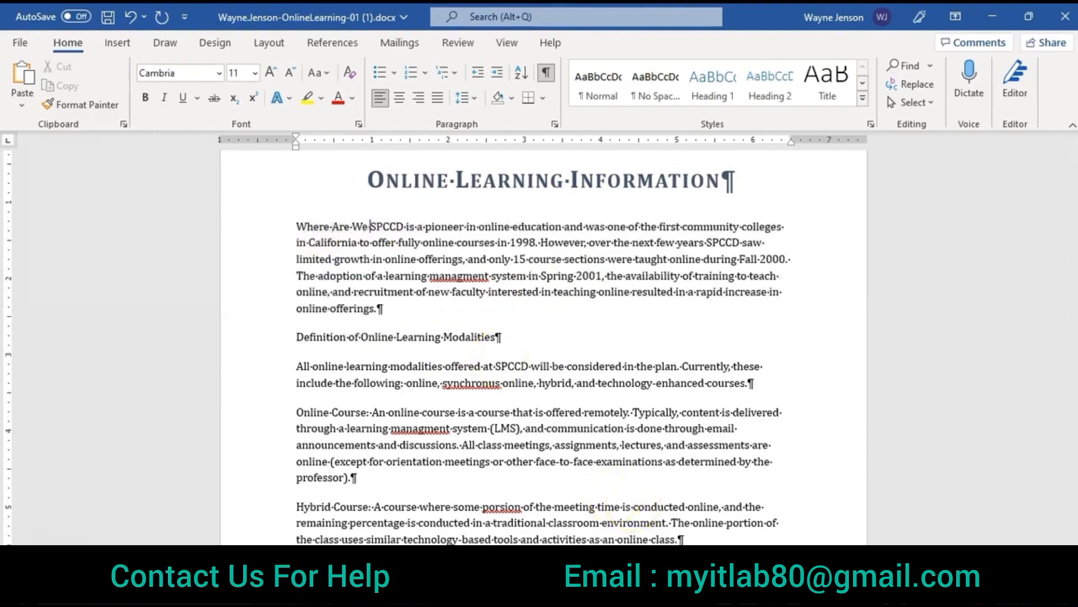
type(" Online Learni")
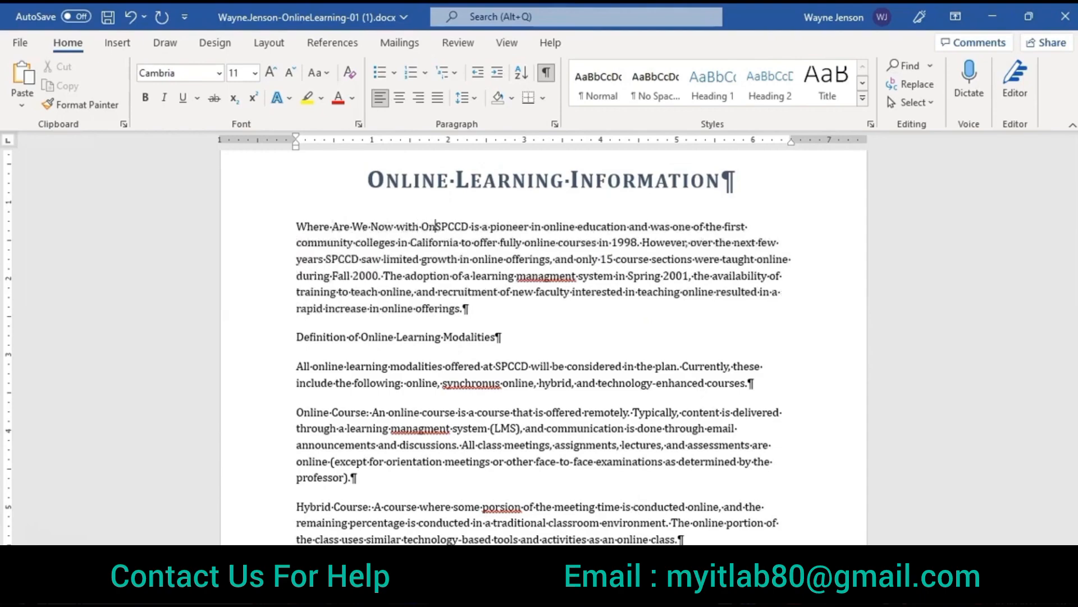
type("ng")
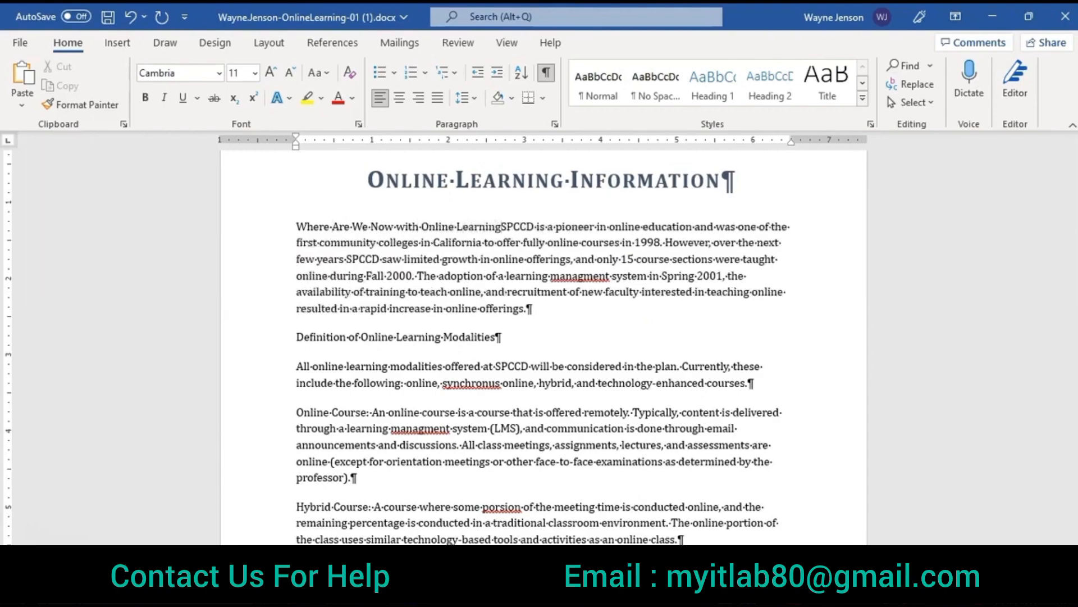
type("?")
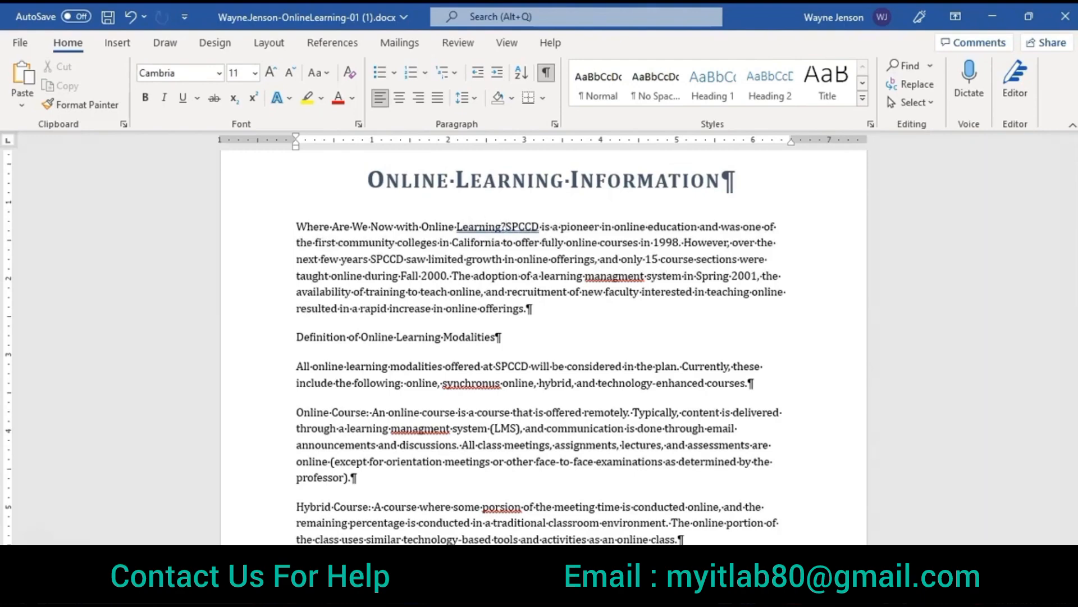
key("Return")
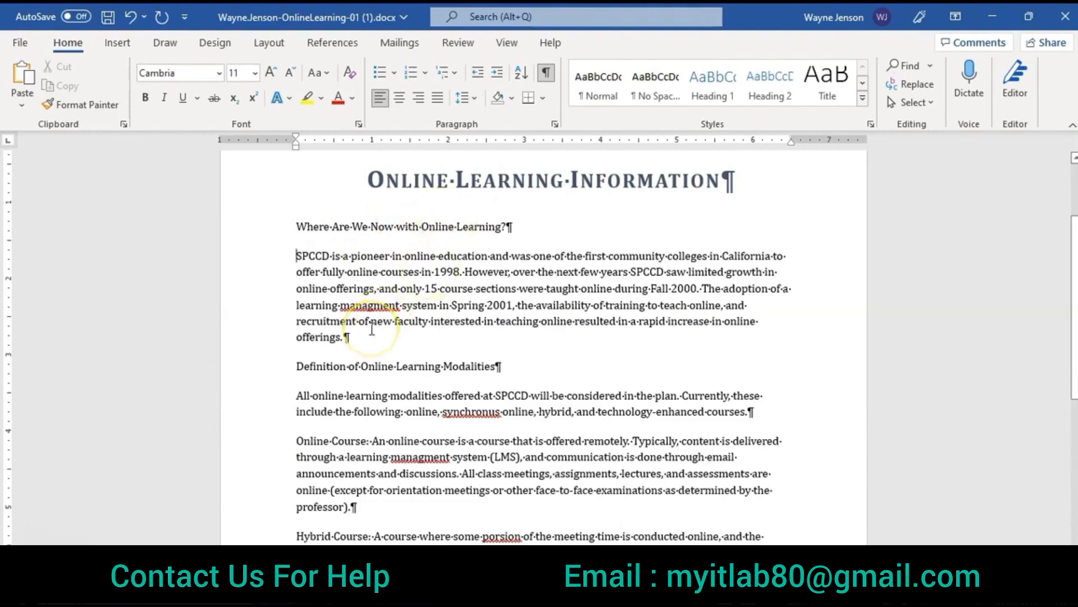
Step: Move the "Synchronous Online Course" paragraph to just above the "Hybrid Course" paragraph
scroll(372, 328, "down", 1)
scroll(372, 328, "down", 5)
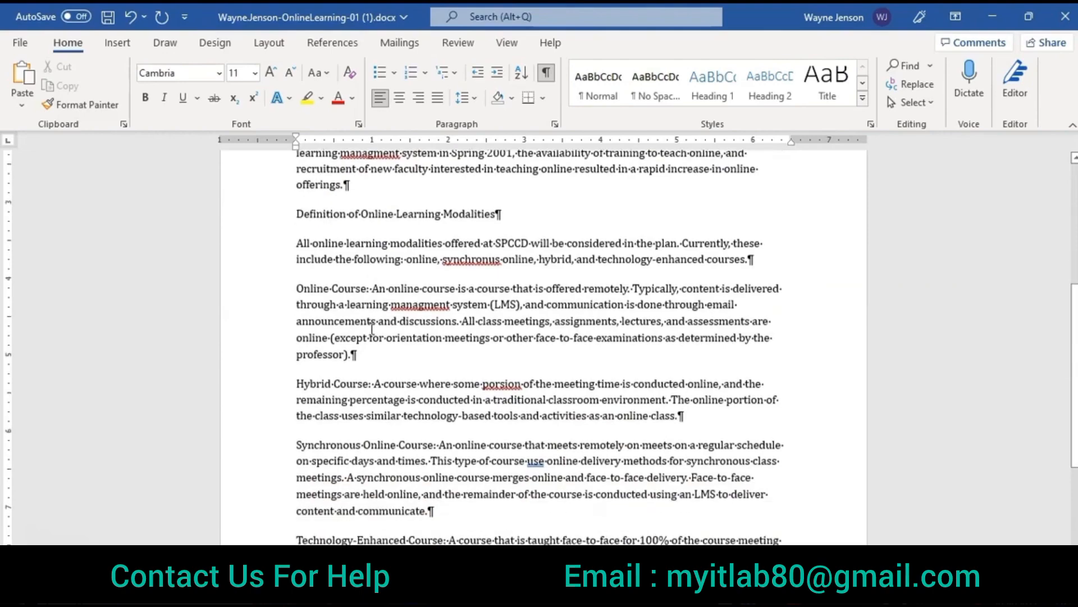
left_click(343, 385)
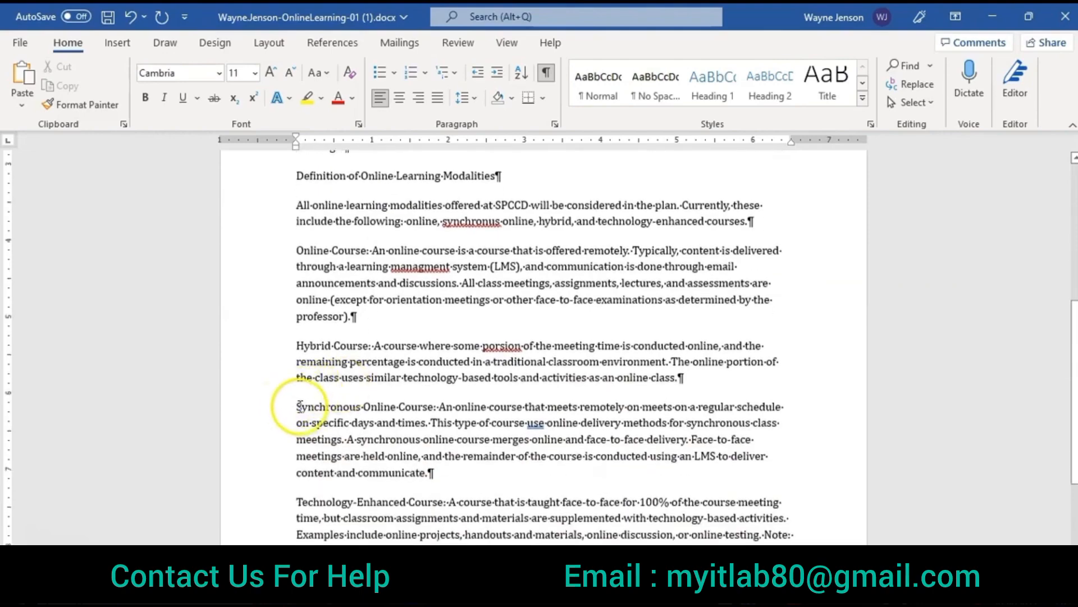
left_click_drag(296, 409, 451, 471)
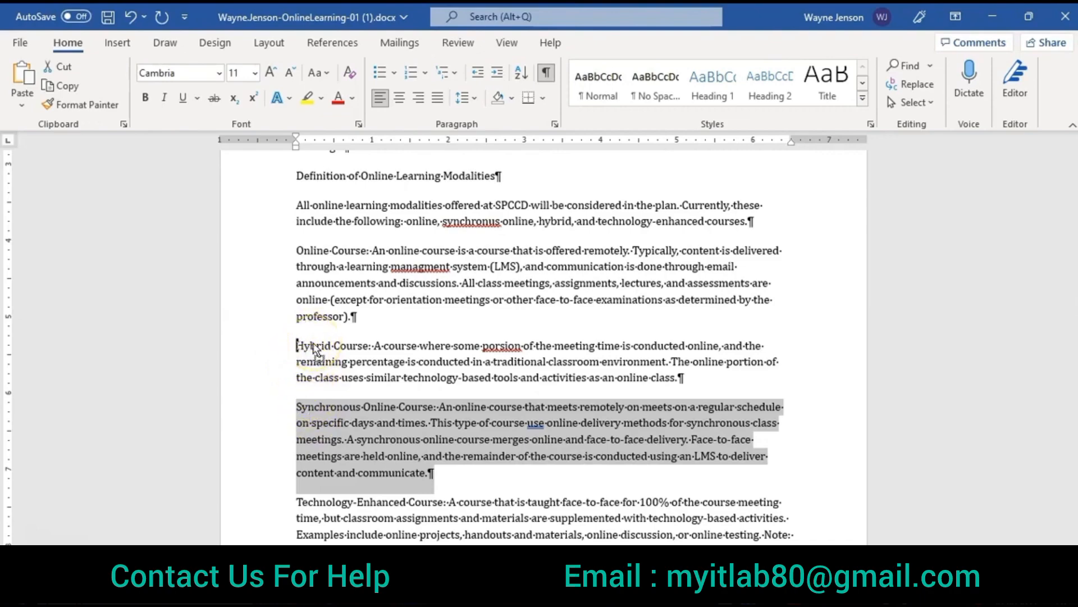
left_click_drag(316, 349, 298, 345)
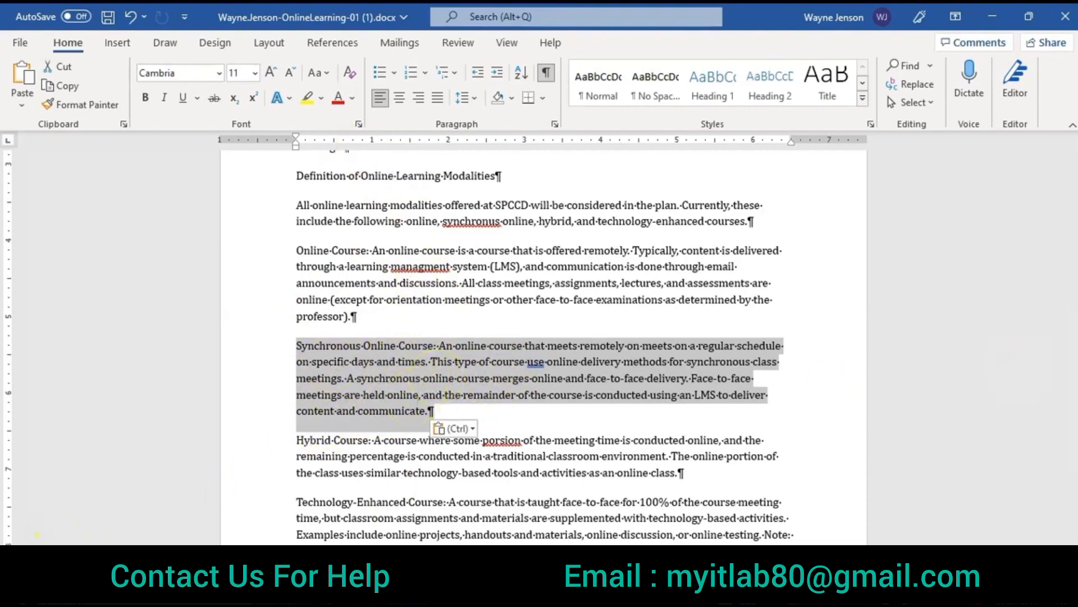
left_click(34, 585)
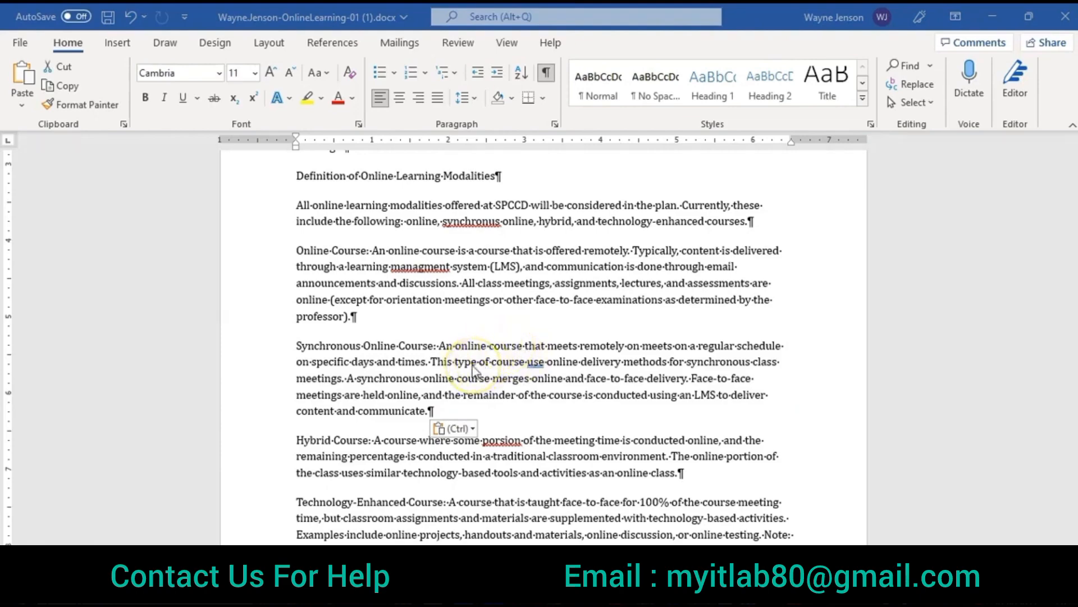
scroll(473, 368, "up", 3)
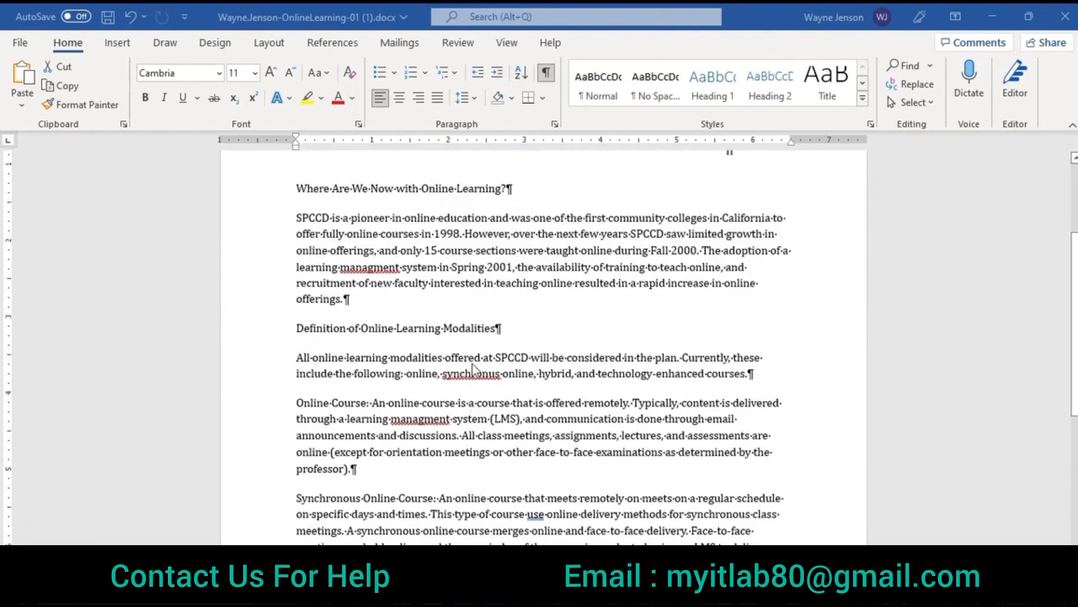
Step: Set the "Where Are We Now with Online Learning?" heading to 12 pt with the dark blue-gray theme font color
left_click(296, 182)
left_click_drag(411, 192, 509, 191)
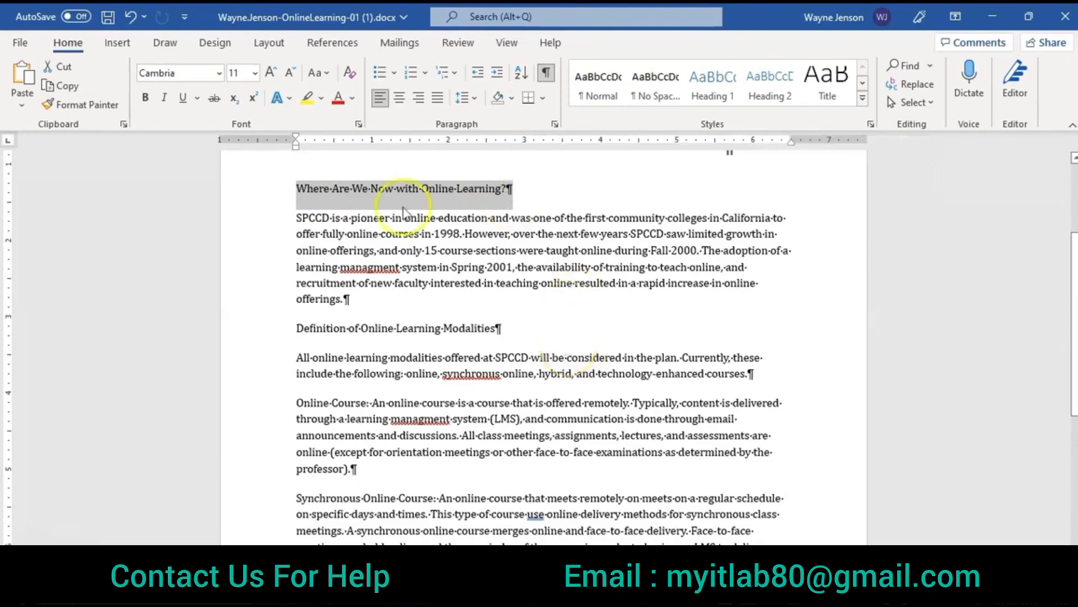
left_click(359, 125)
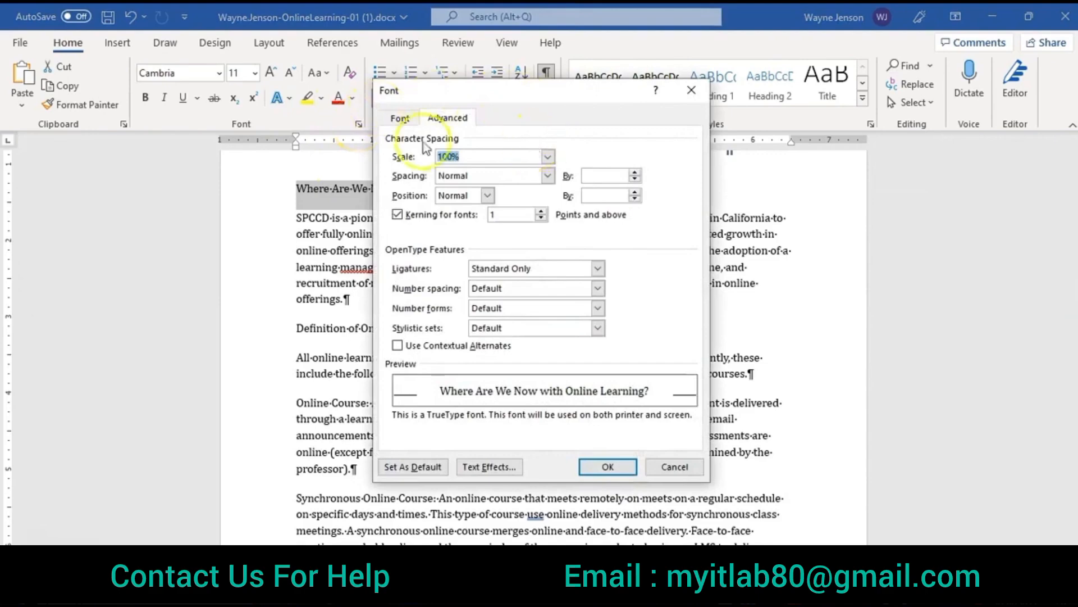
left_click(400, 119)
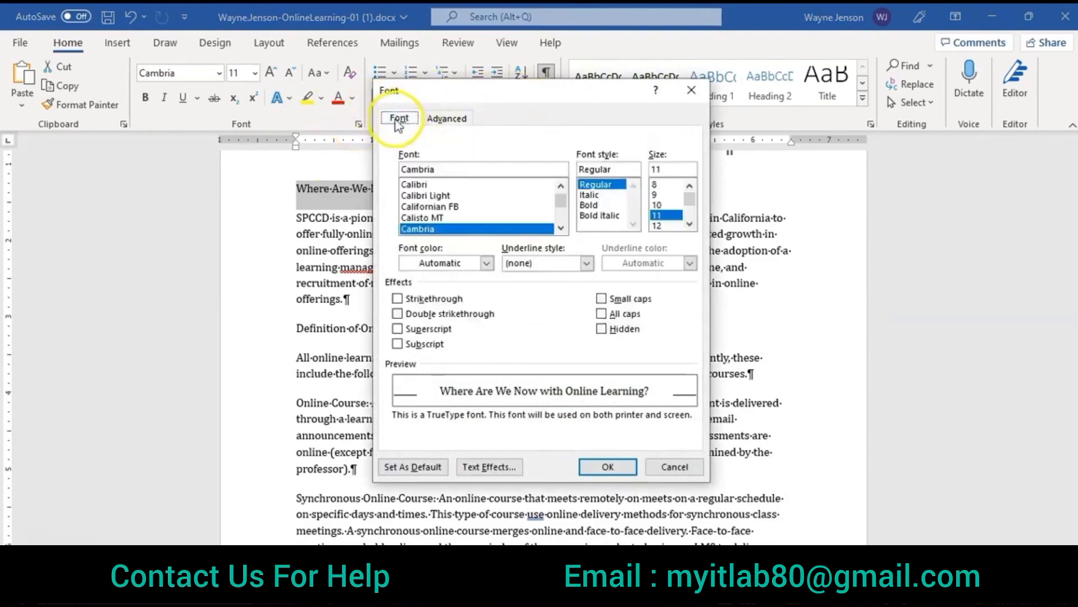
left_click(657, 226)
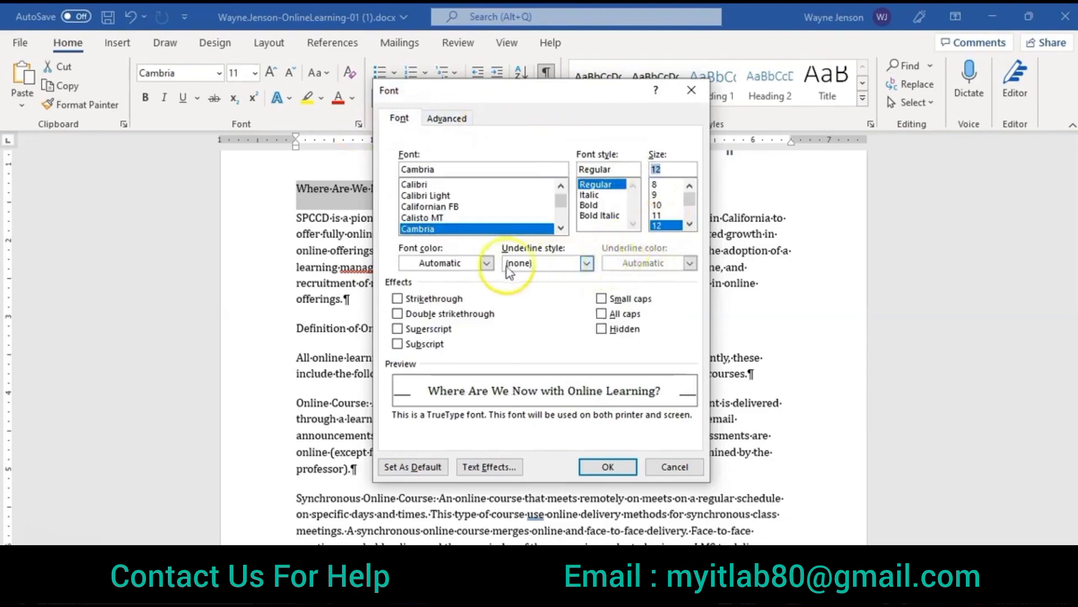
left_click(487, 264)
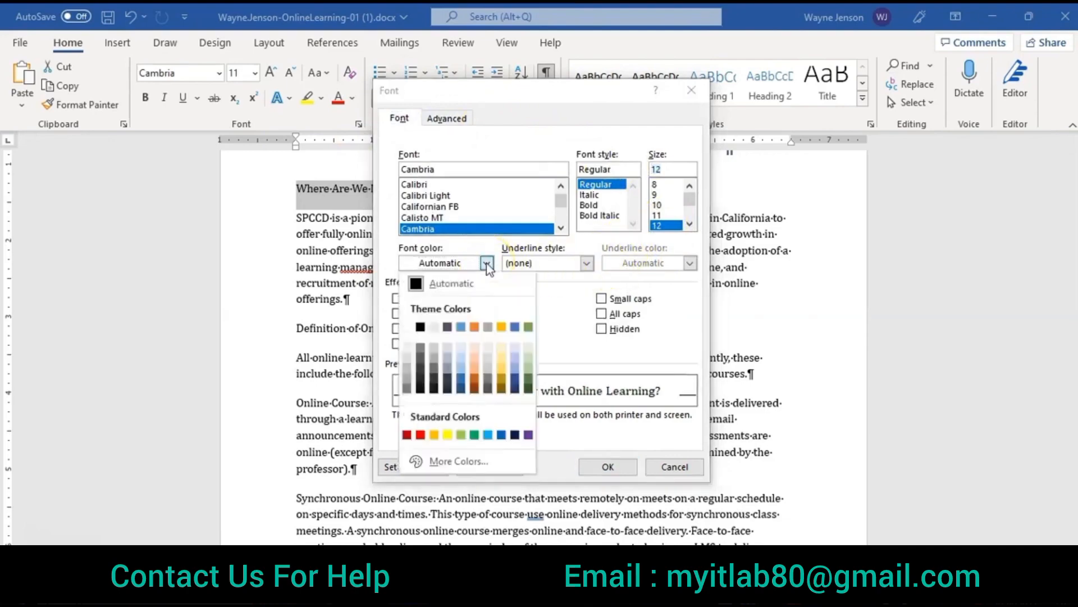
left_click(448, 327)
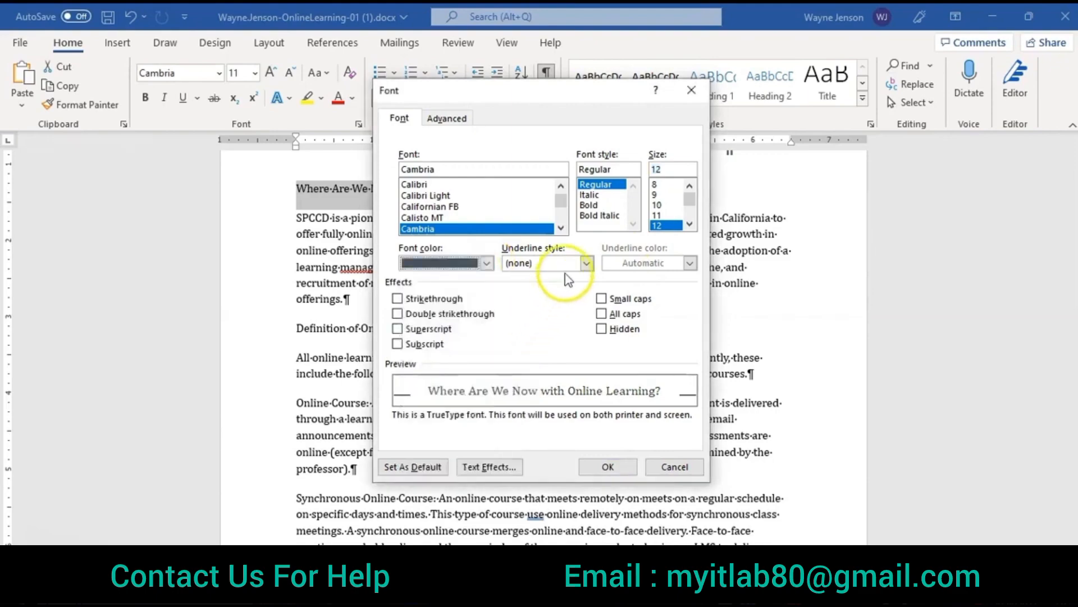
Step: Give the heading a double underline in the same dark blue-gray theme color and apply the font settings
left_click(584, 262)
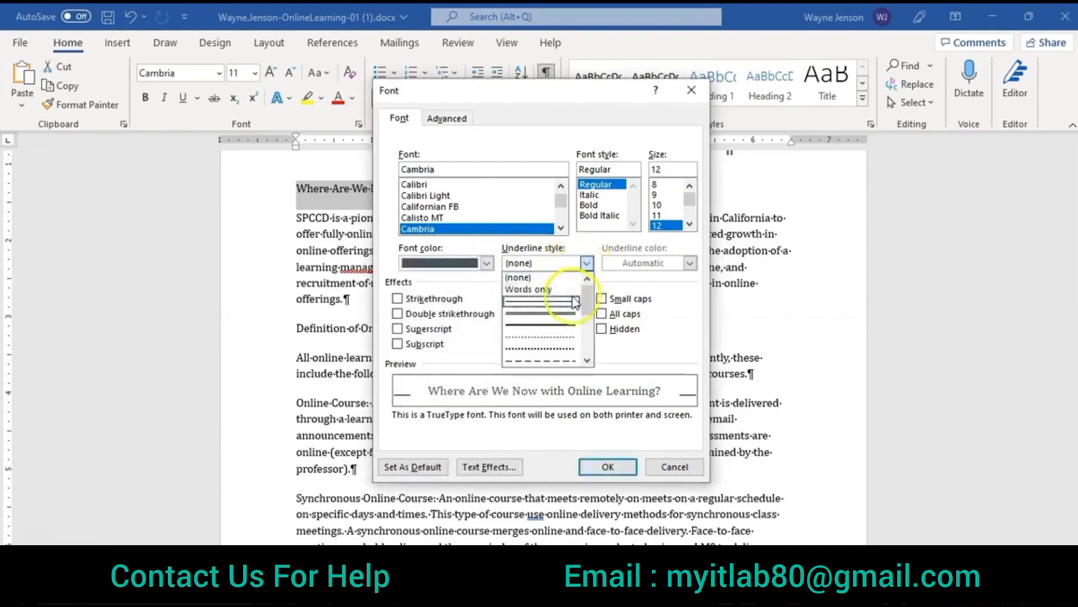
left_click(565, 313)
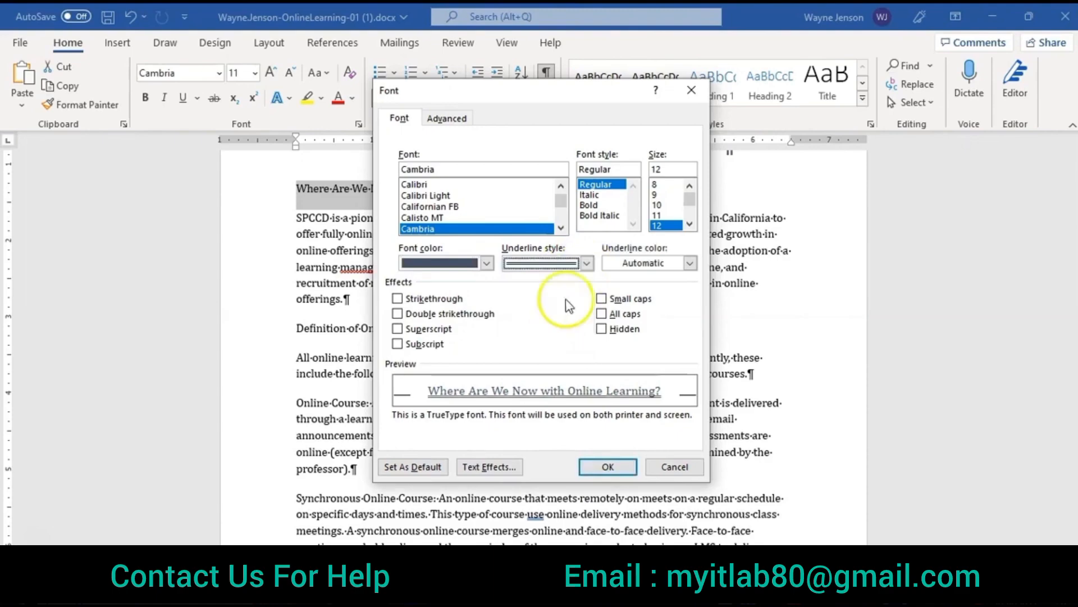
left_click(690, 263)
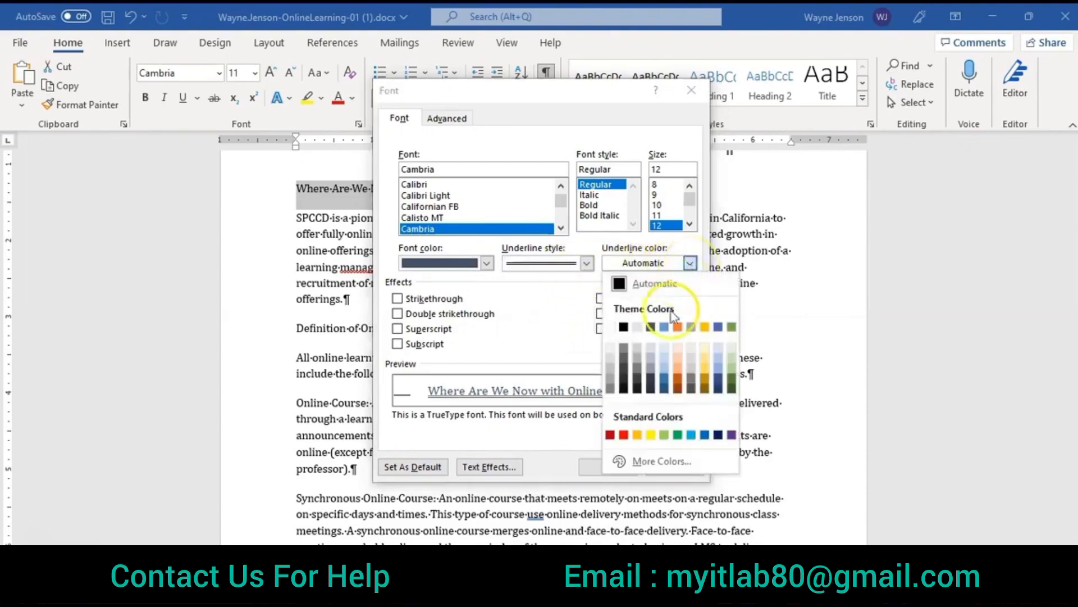
left_click(651, 327)
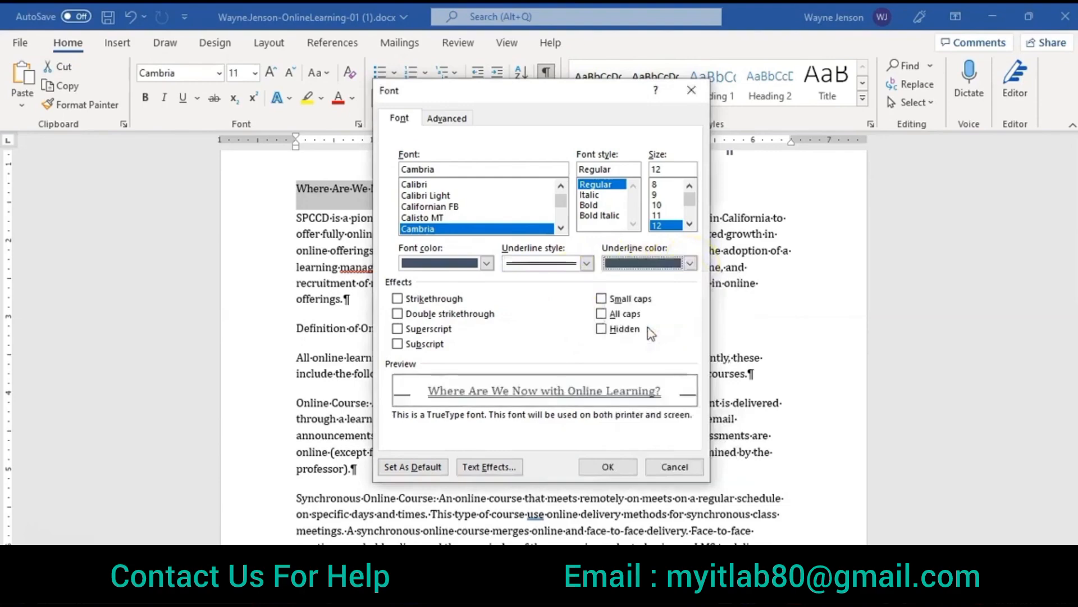
left_click(691, 263)
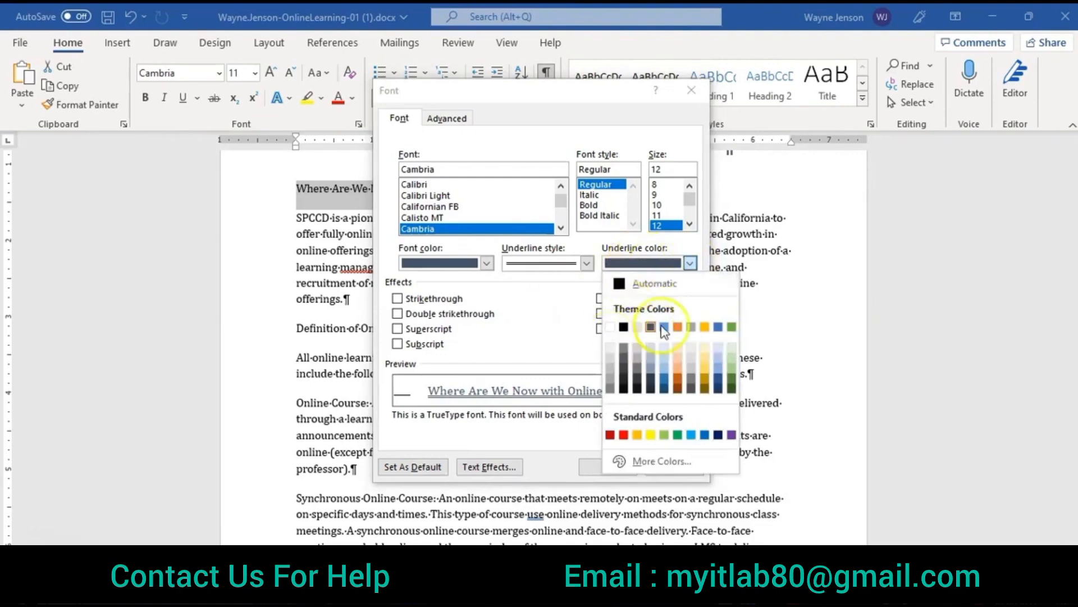
left_click(561, 344)
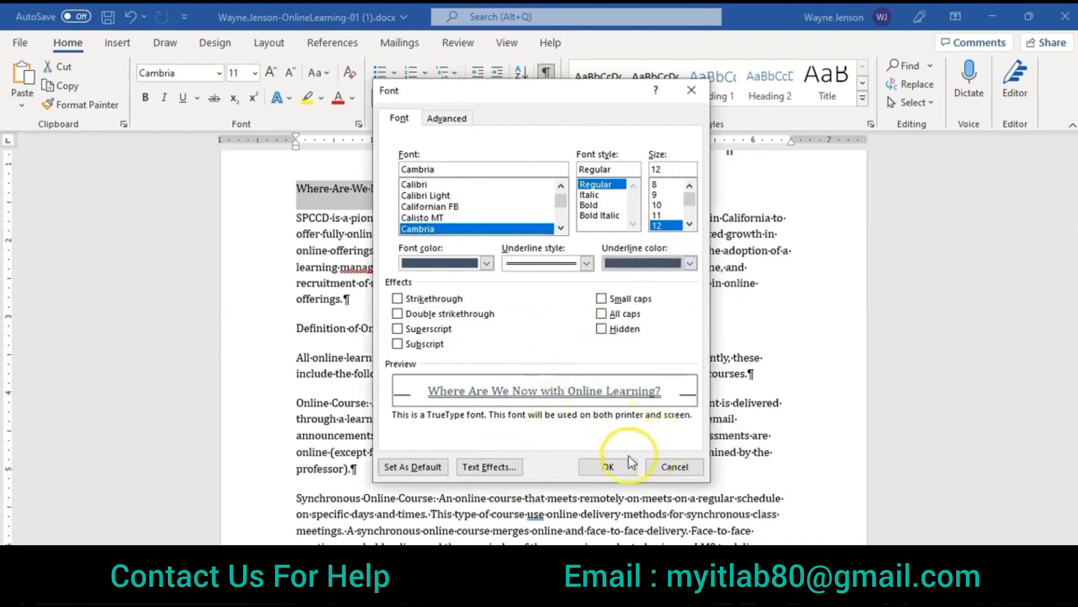
left_click(618, 466)
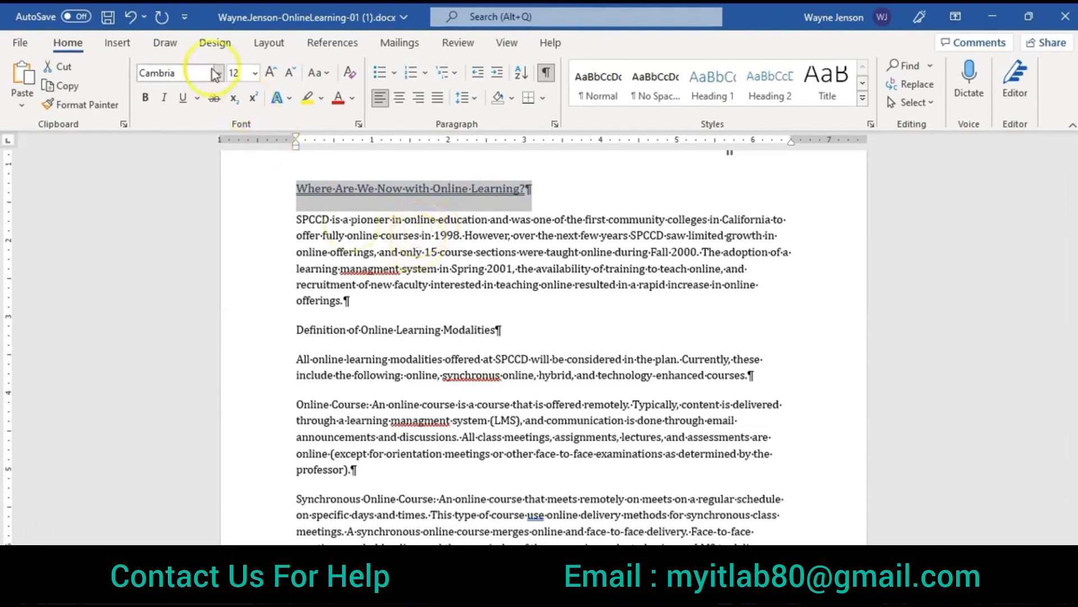
Step: Add the first Outer shadow text effect to the "Where Are We Now with Online Learning?" heading
left_click(291, 100)
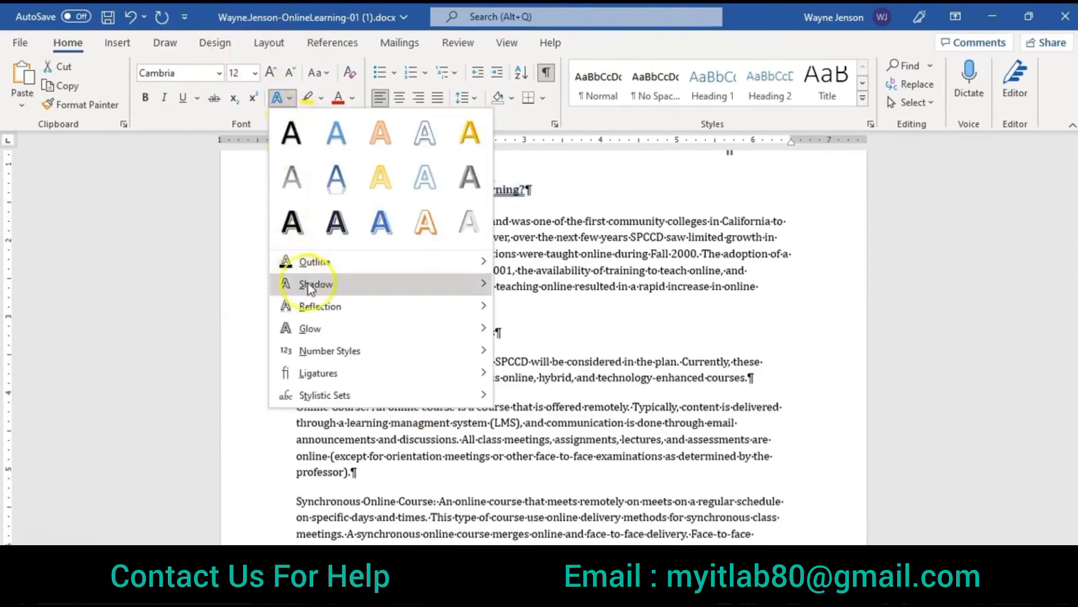
mouse_move(314, 287)
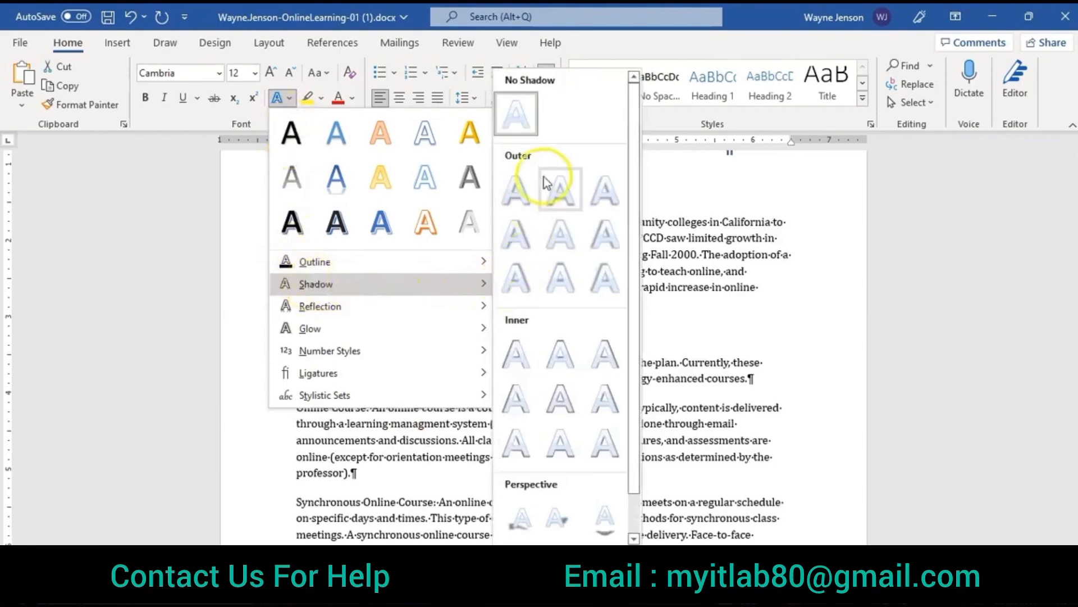
left_click(517, 191)
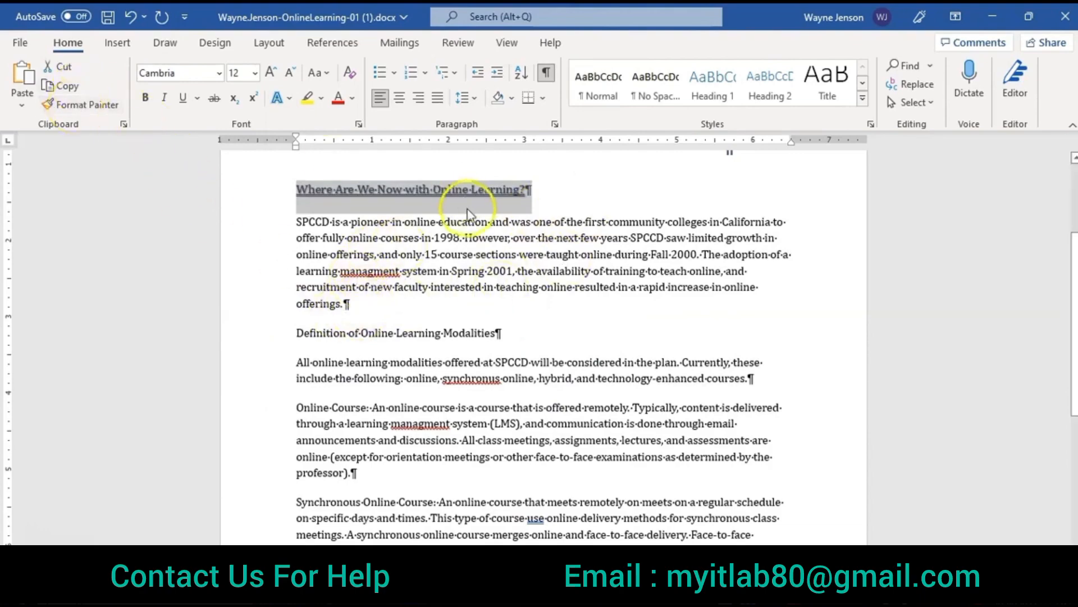
Step: Copy the heading's formatting to the "Definition of Online Learning Modalities" line with Format Painter
left_click(95, 107)
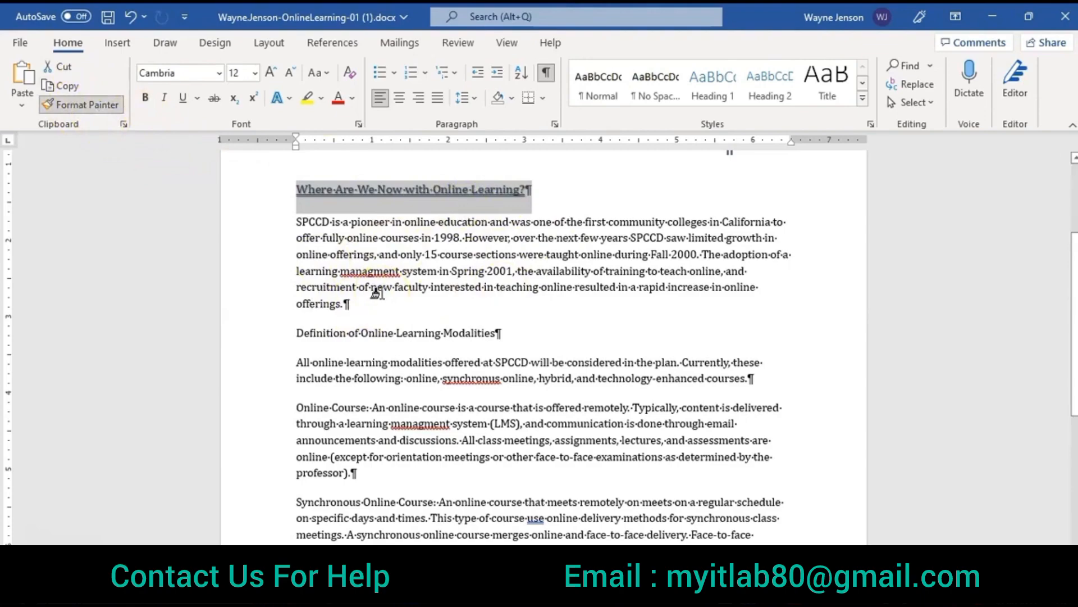
left_click(287, 333)
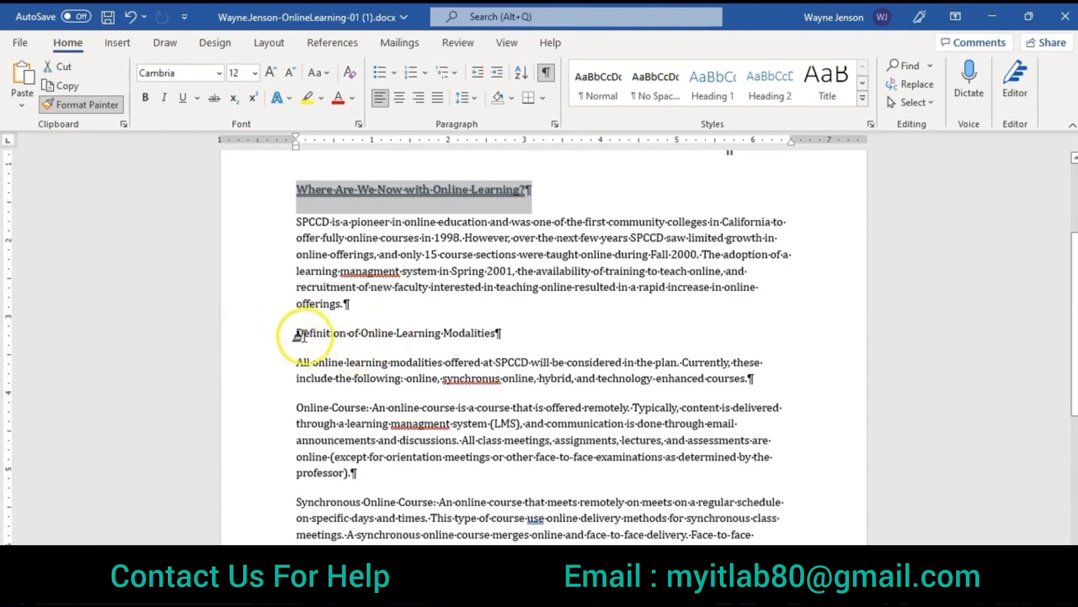
left_click_drag(289, 333, 482, 337)
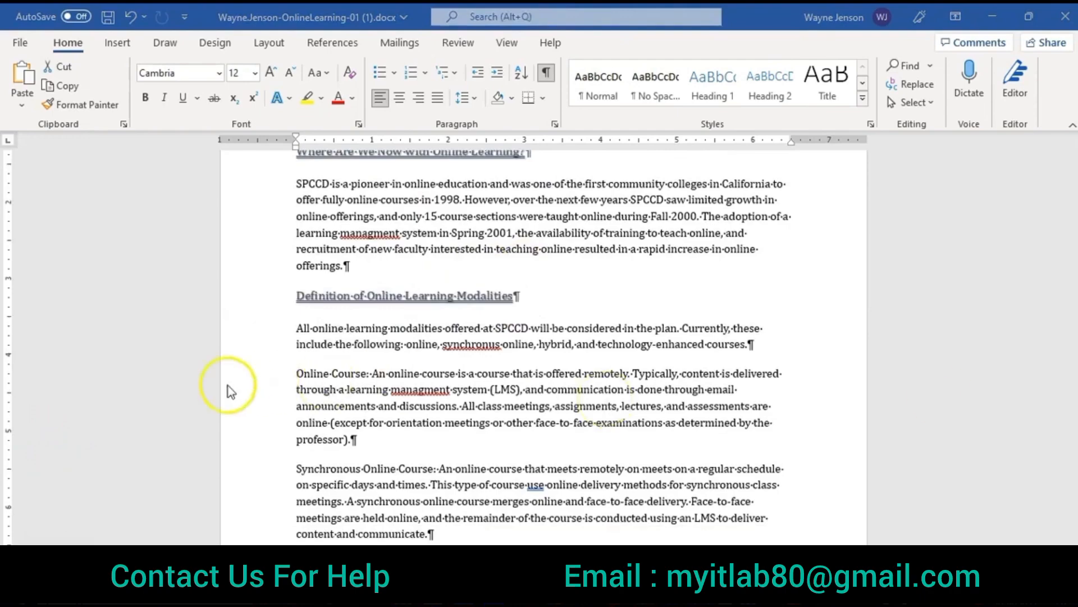
Step: Format the "Online Course:" lead-in as bold small caps in the dark blue-gray theme color
left_click(302, 369)
left_click_drag(300, 370, 373, 380)
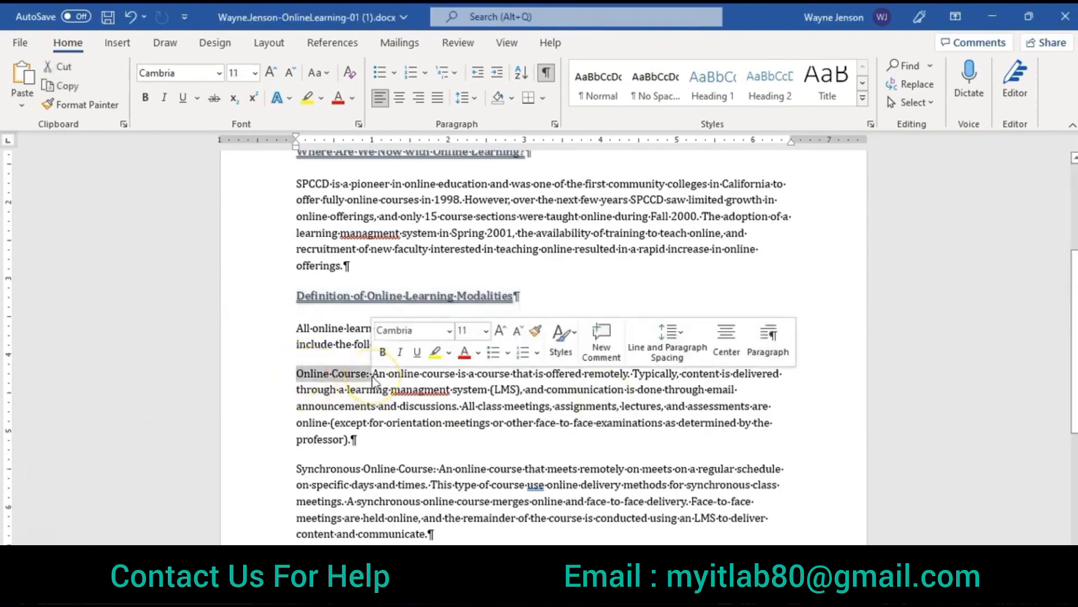
left_click(359, 125)
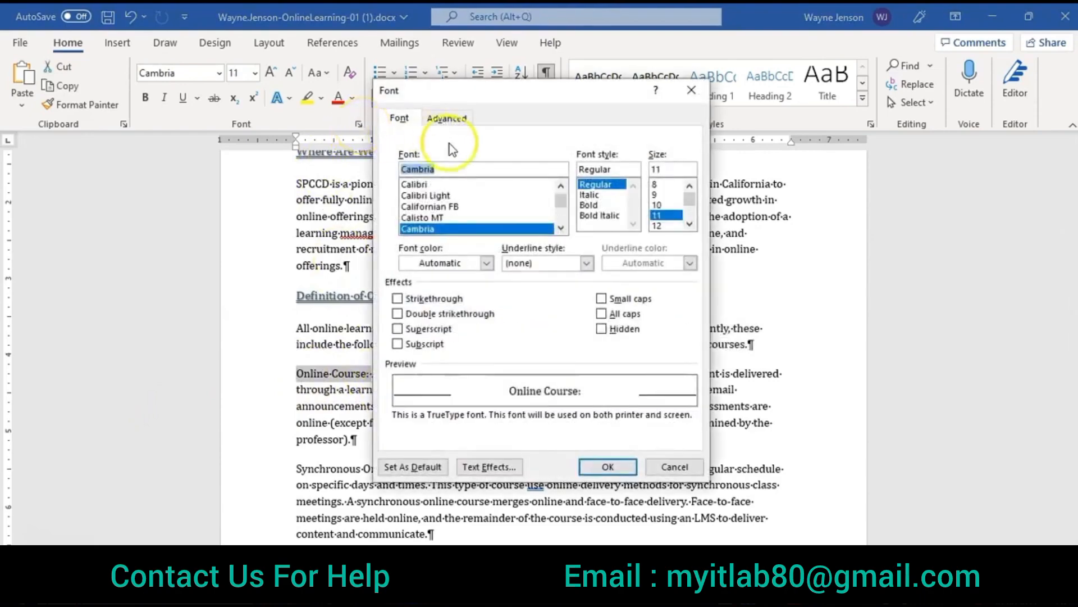
left_click(585, 206)
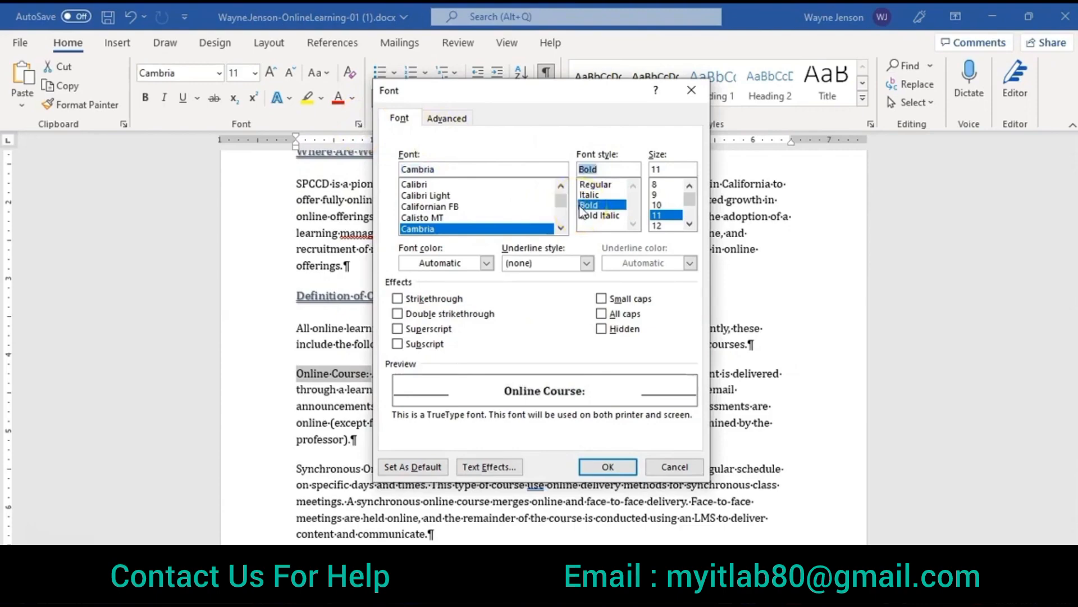
left_click(488, 262)
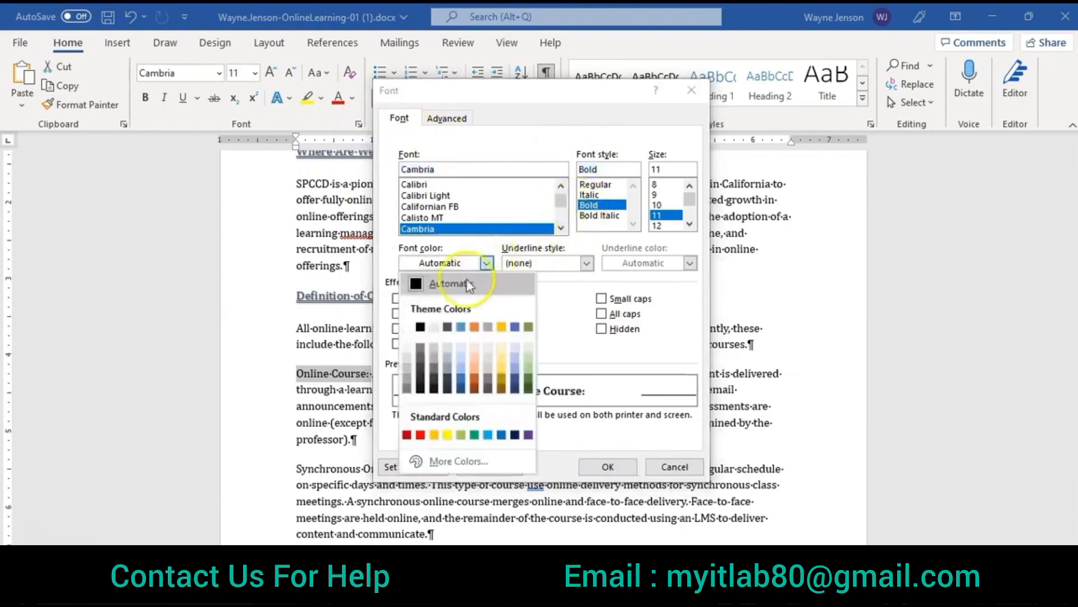
left_click(447, 328)
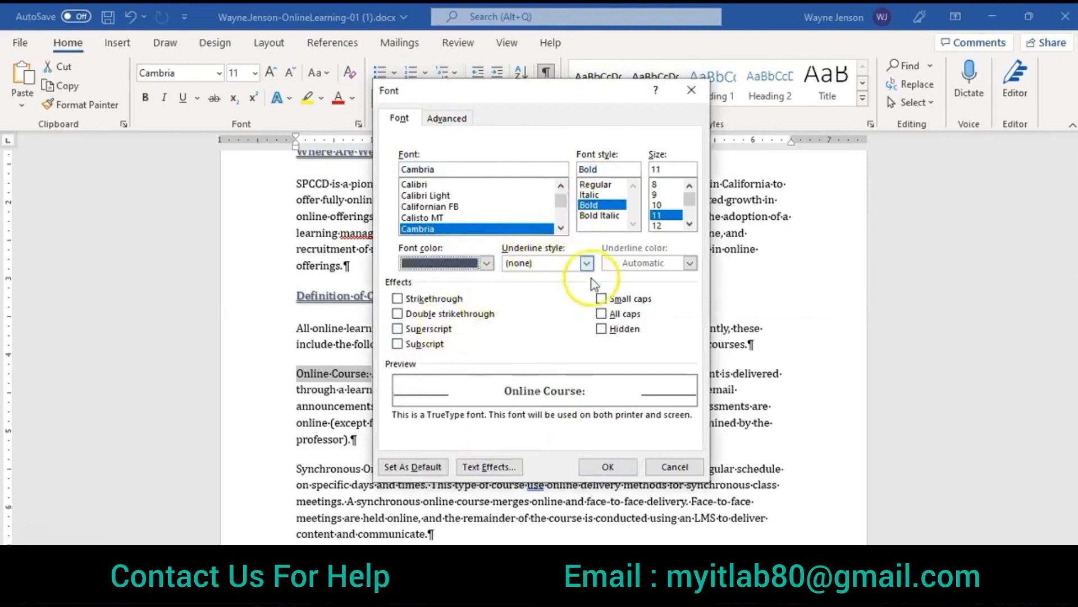
left_click(601, 299)
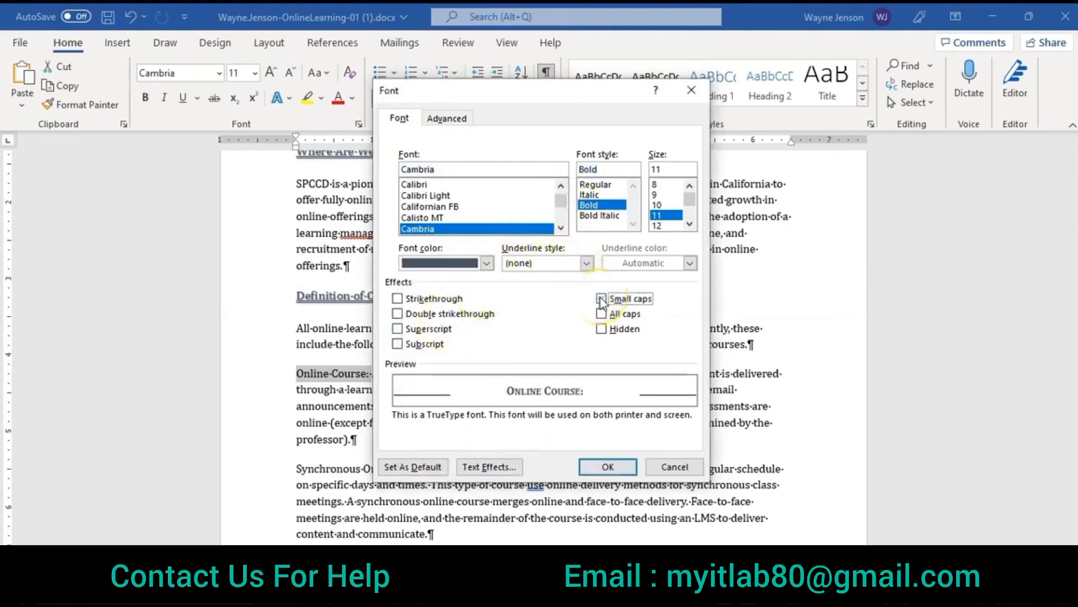
left_click(607, 471)
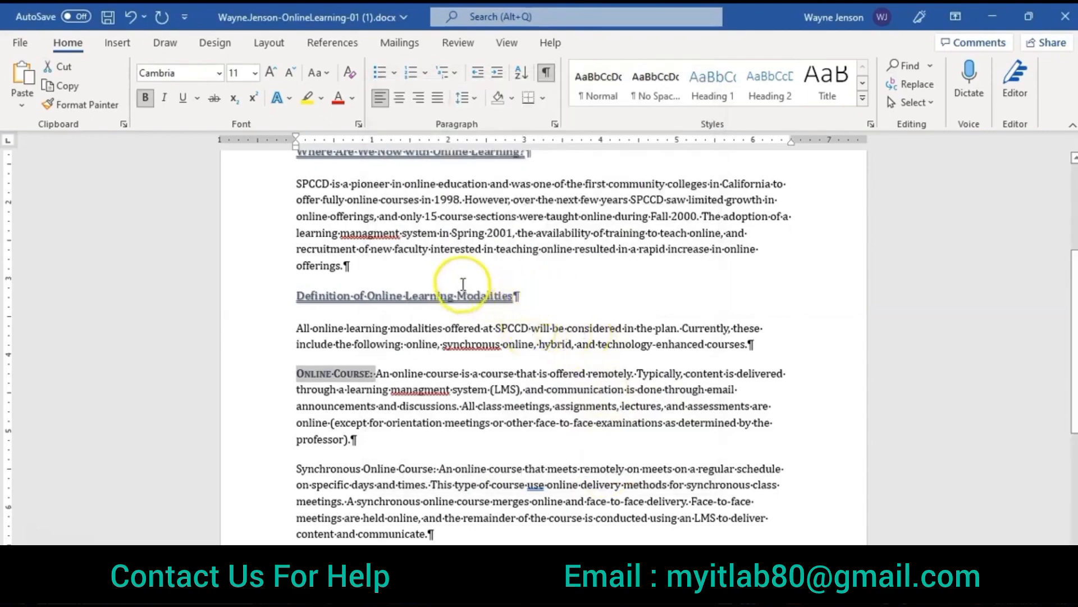
Step: Copy the "Online Course:" formatting to the "Synchronous Online Course:", "Hybrid Course:" and "Technology-Enhanced Course:" lead-ins with Format Painter
scroll(428, 305, "down", 1)
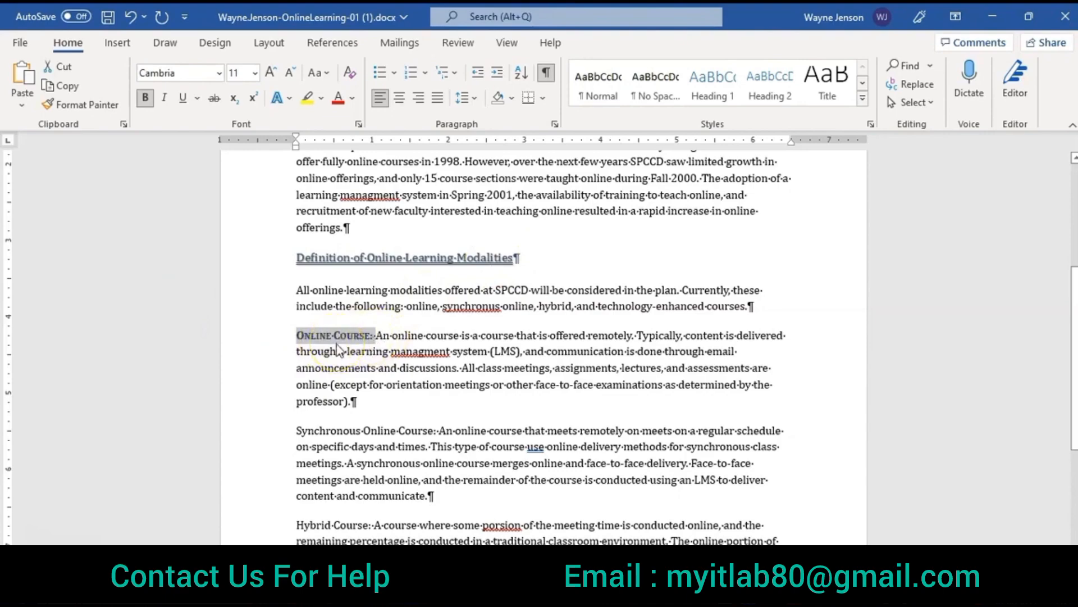
left_click(77, 107)
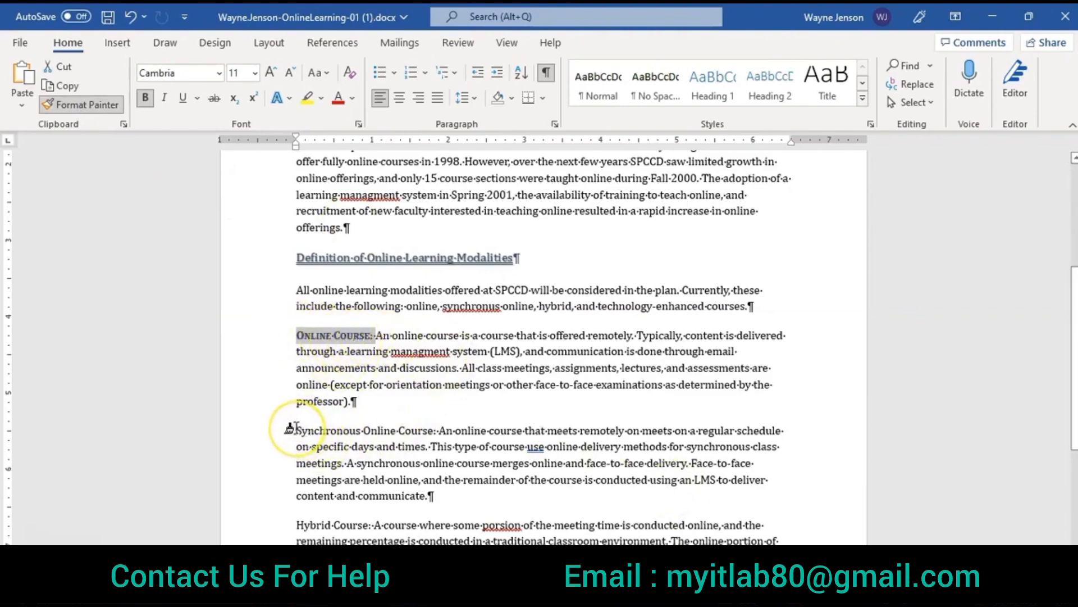
left_click_drag(290, 430, 445, 430)
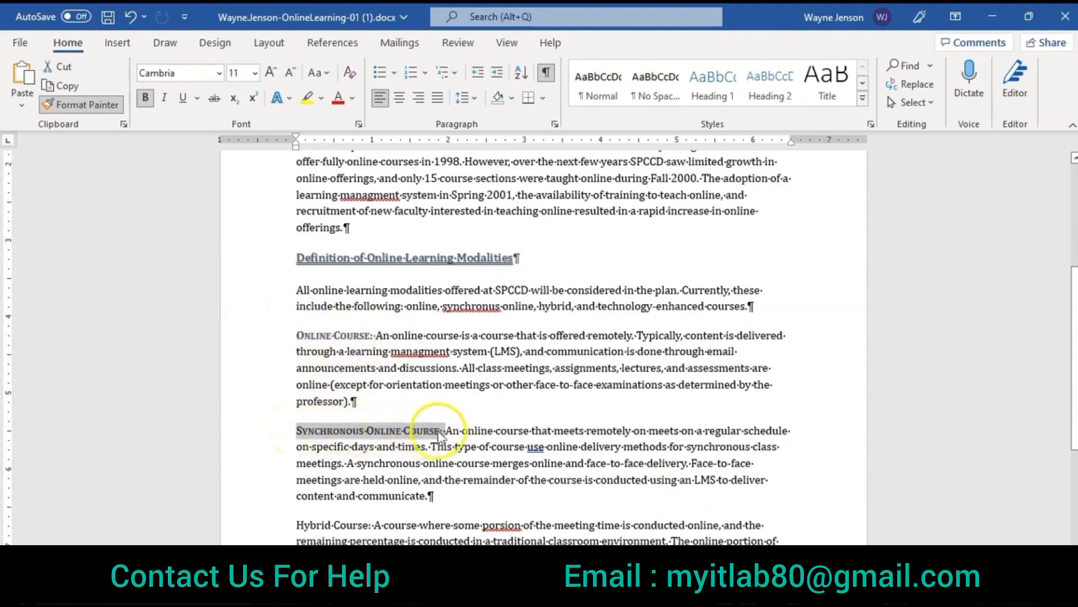
scroll(394, 488, "down", 2)
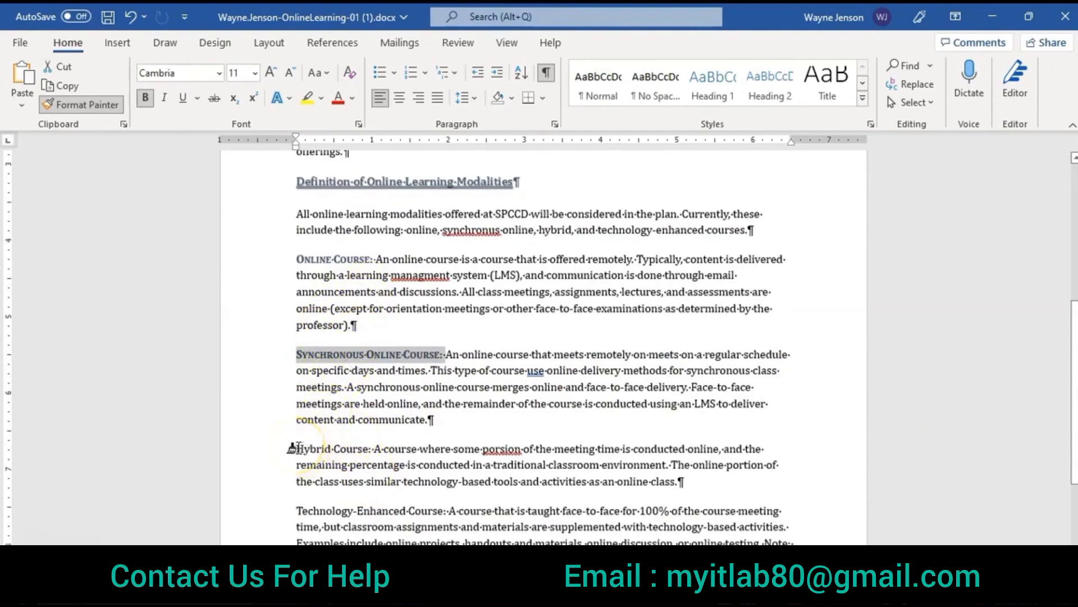
left_click_drag(296, 448, 371, 447)
scroll(438, 466, "down", 2)
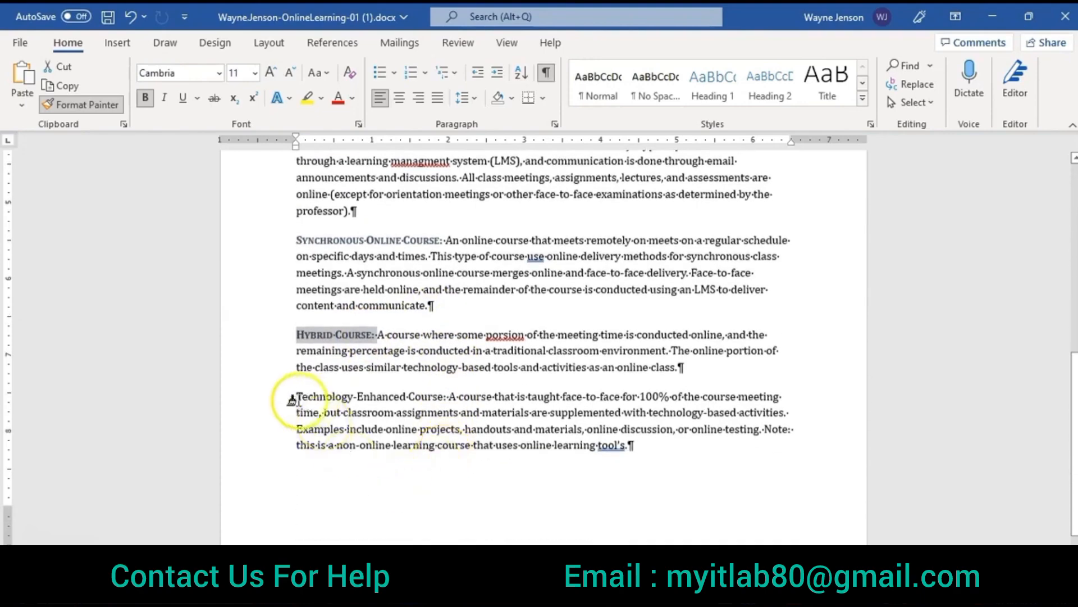
left_click_drag(302, 396, 456, 397)
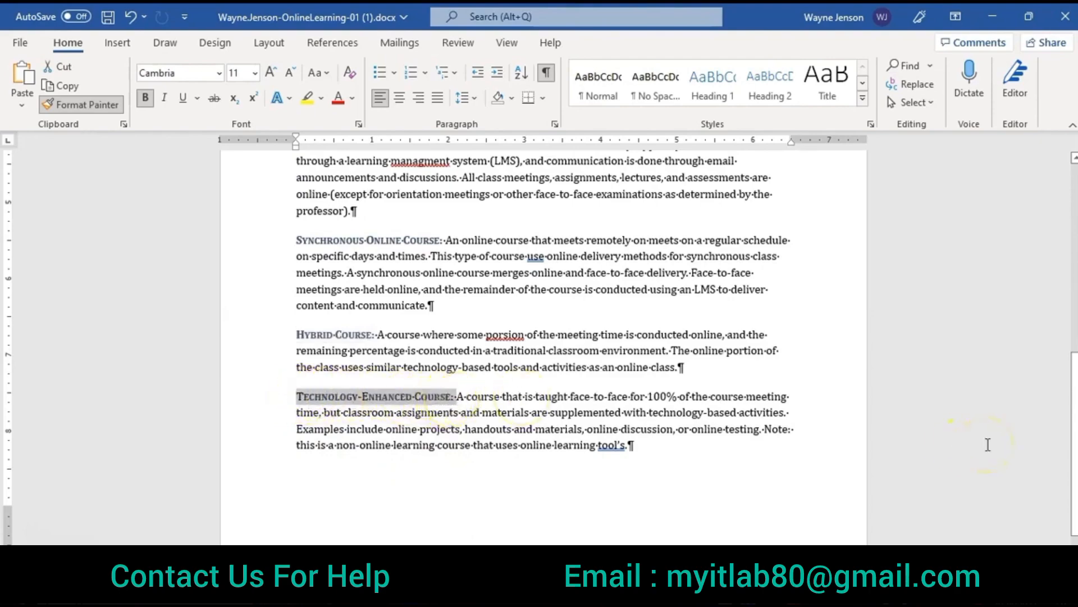